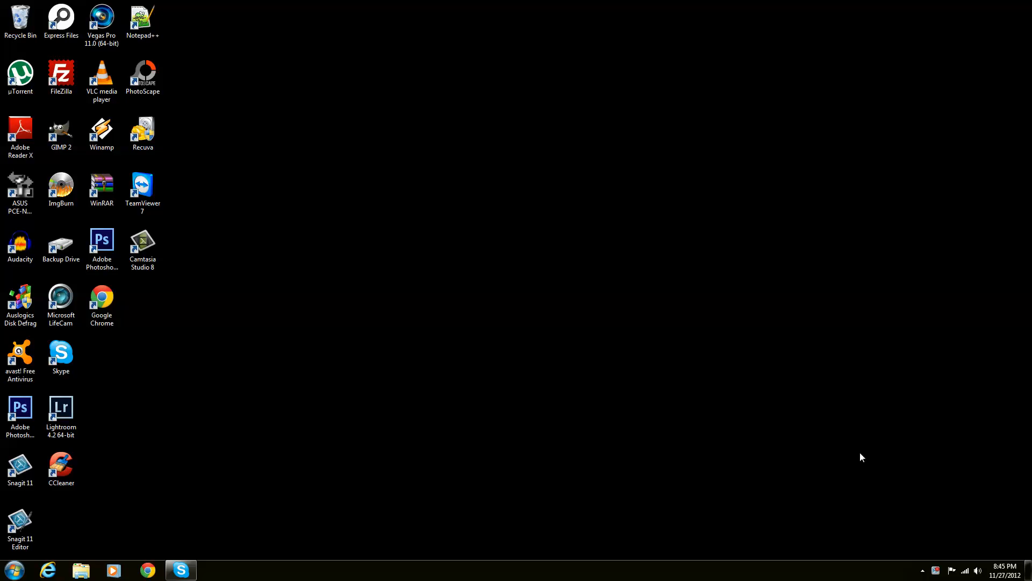
Step: Start PhotoScape and load the photo _MG_6993.JPG in the Editor
double_click(149, 75)
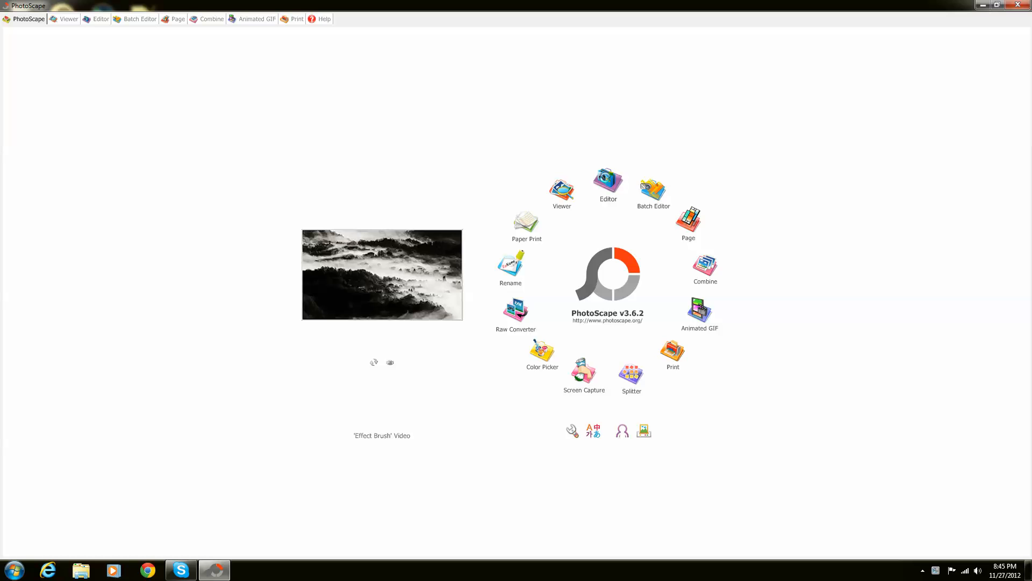
click(608, 180)
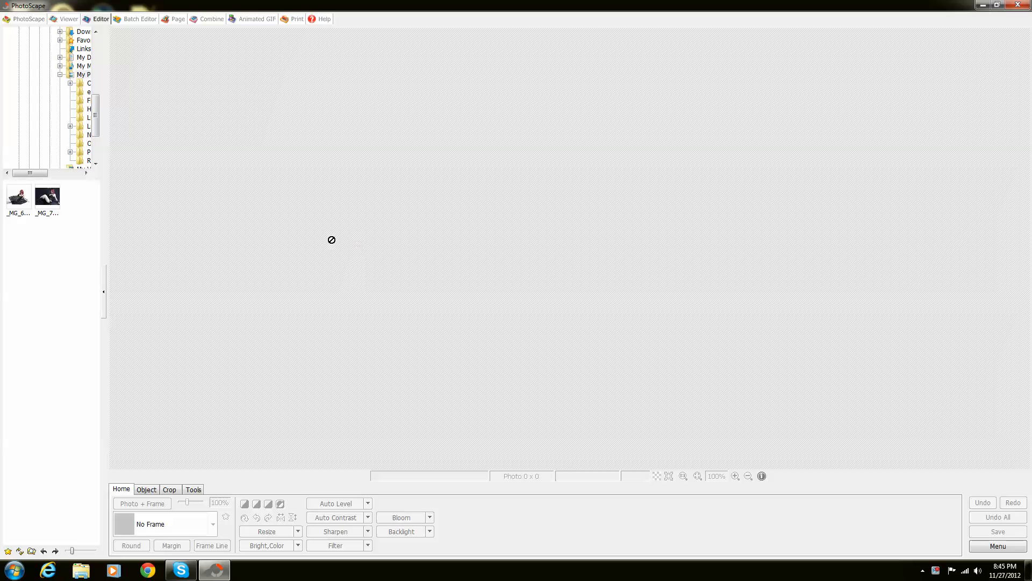
click(11, 201)
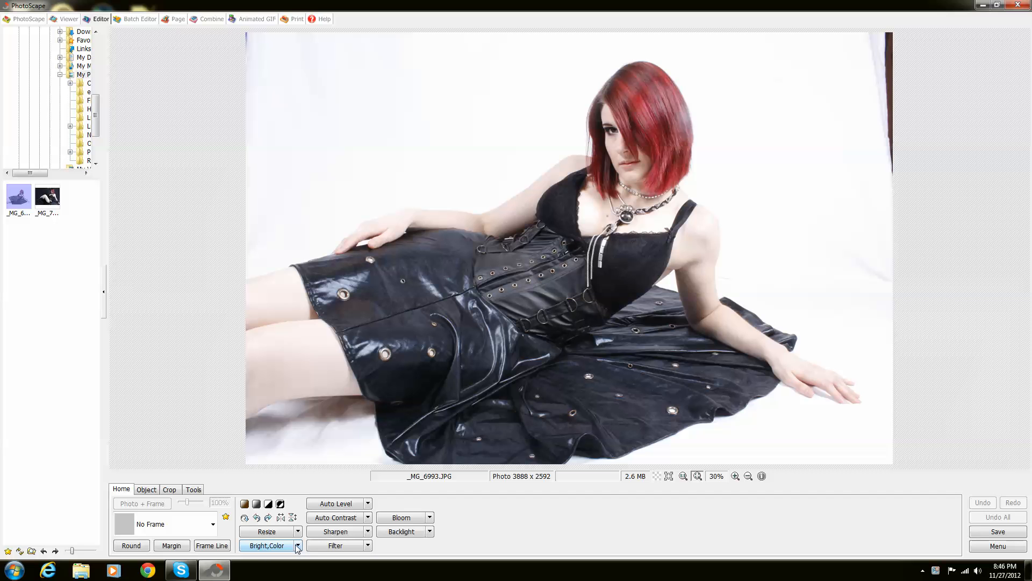
Step: Try the Bright,Color adjustment on the photo with Deepen at 81, Brighten at 24 and Darken at 100
click(297, 546)
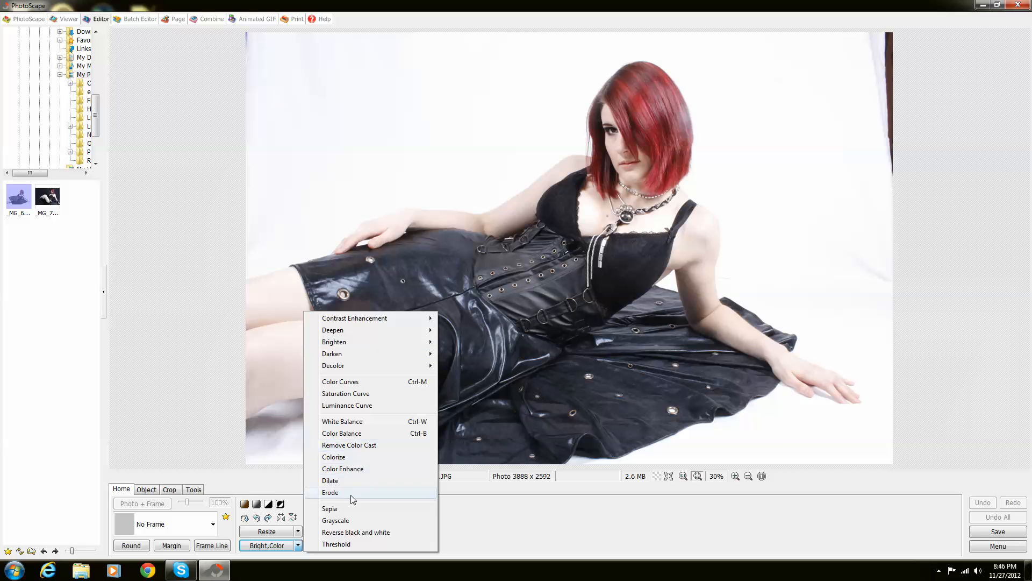
mouse_move(345, 334)
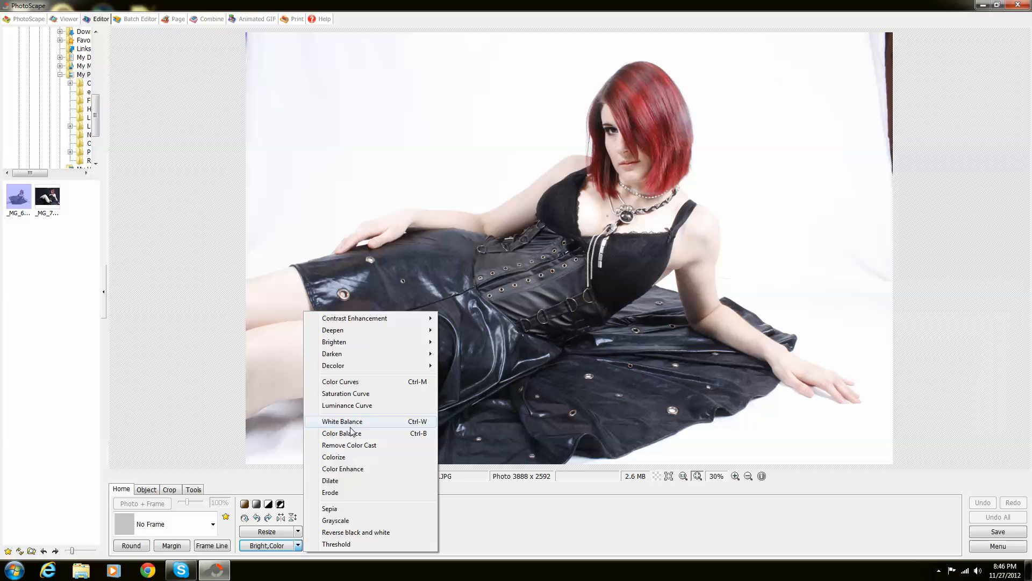
click(262, 546)
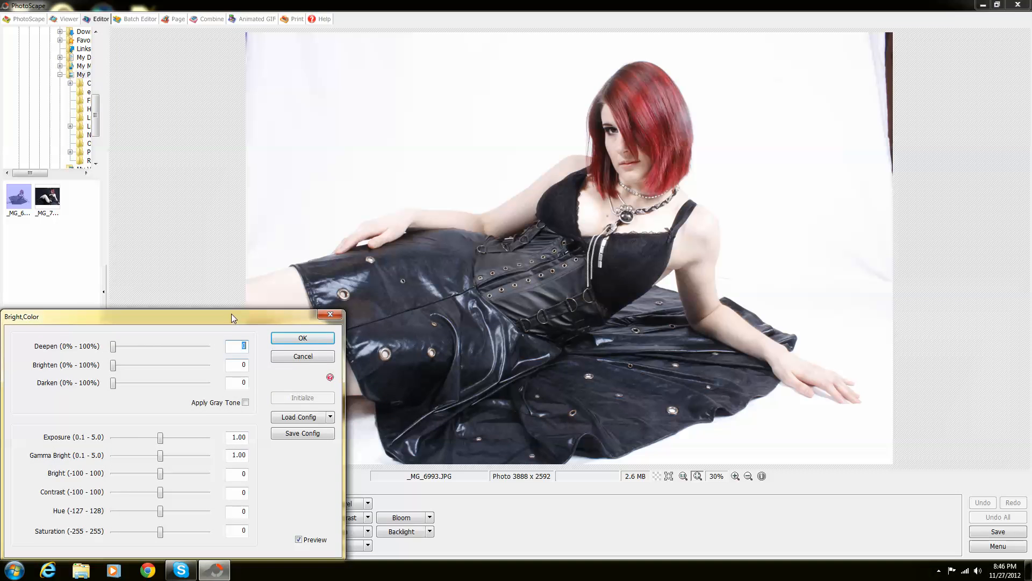
drag(230, 319, 261, 121)
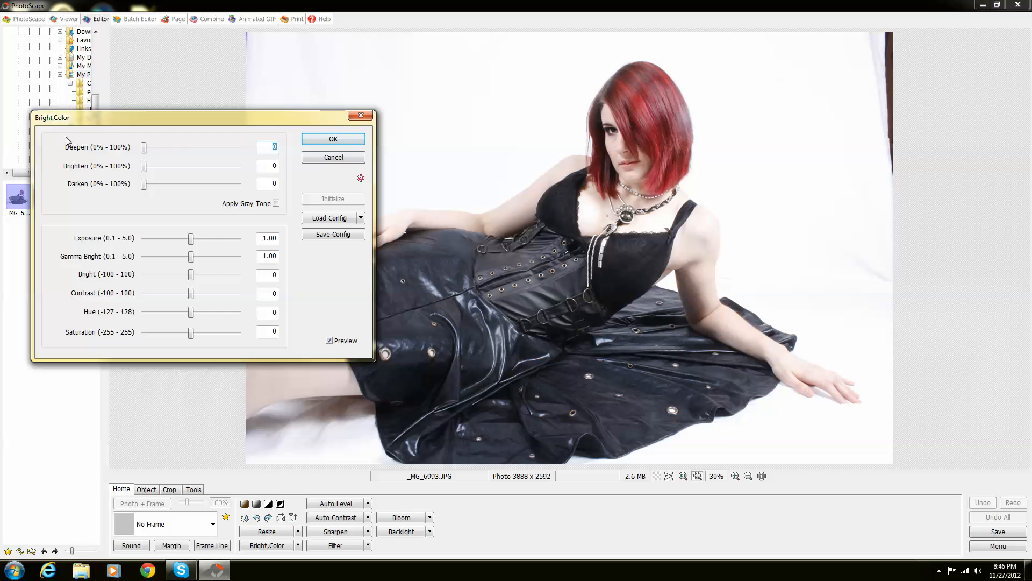
drag(144, 151, 201, 152)
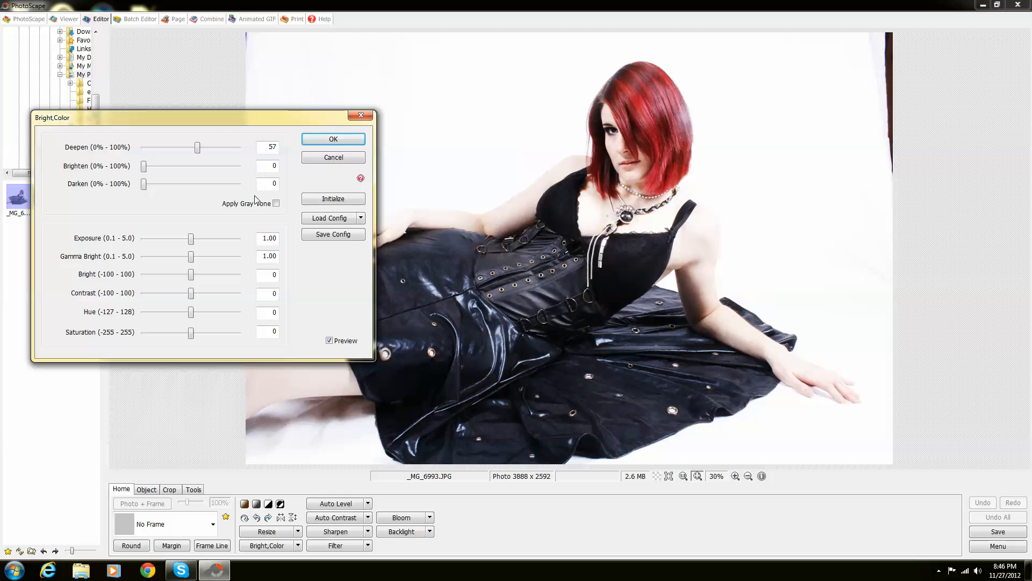
drag(198, 153, 221, 152)
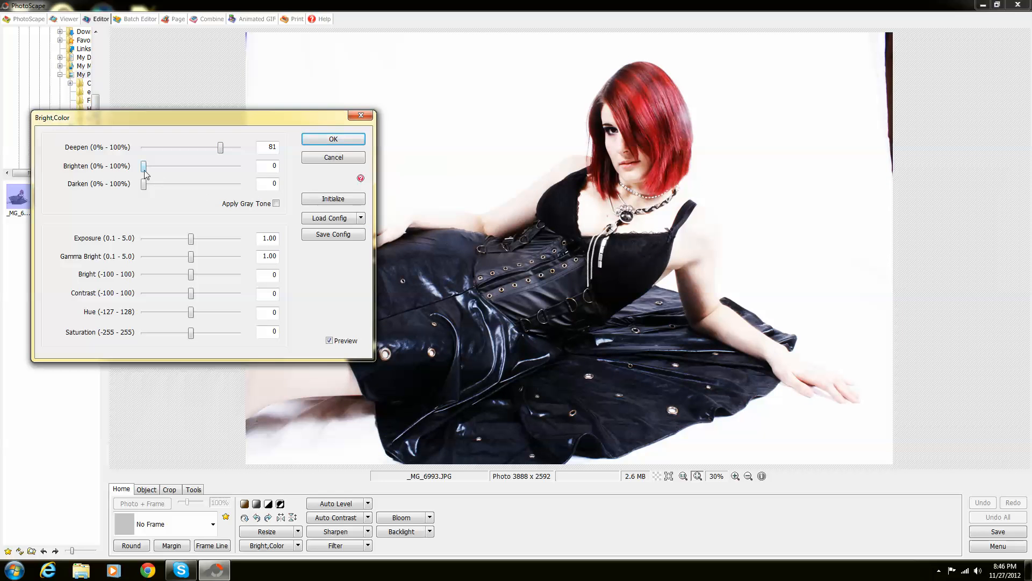
drag(144, 169, 166, 169)
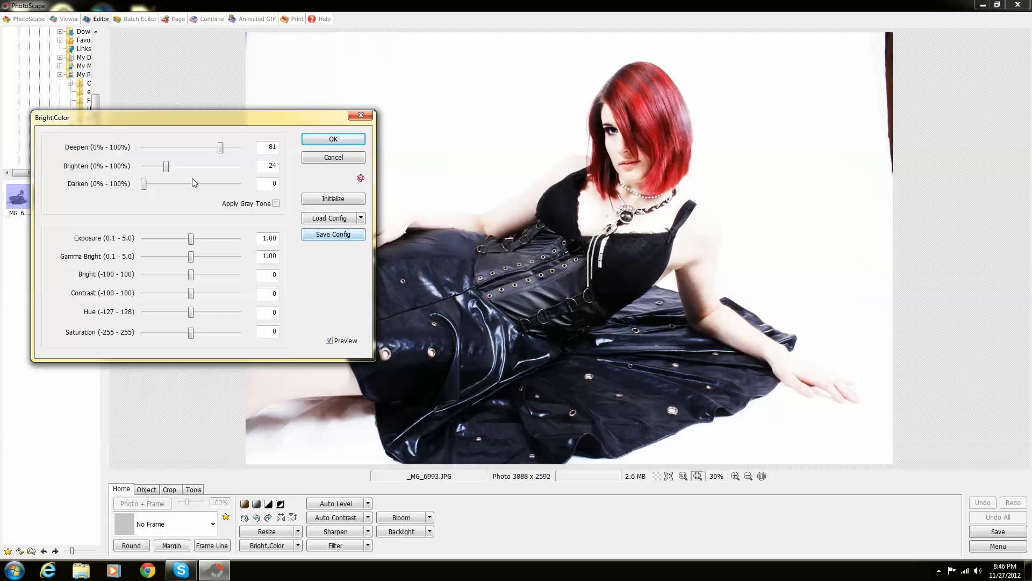
drag(143, 185, 239, 185)
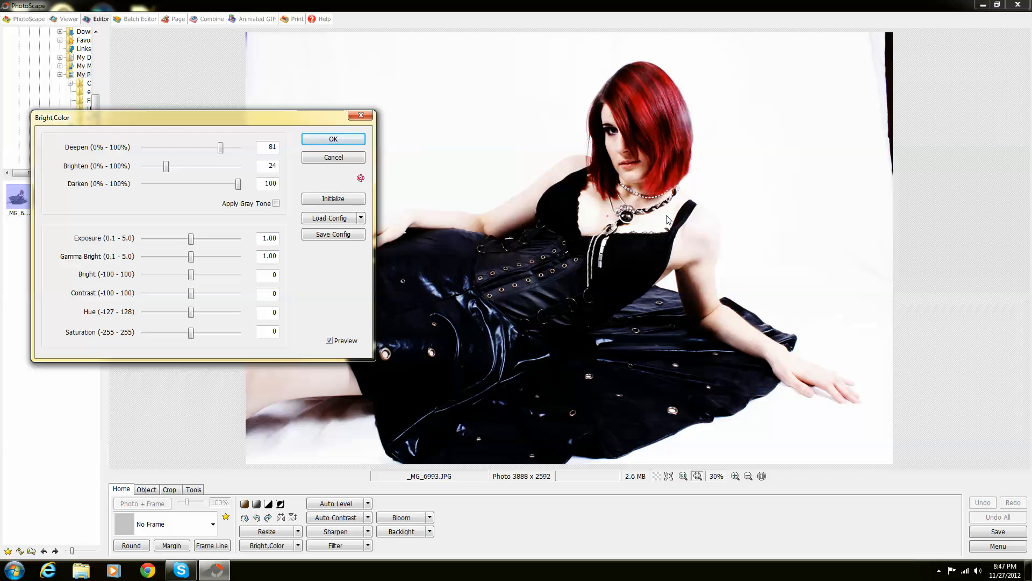
Step: Return the Deepen, Brighten and Darken values to 0
drag(220, 147, 65, 143)
drag(164, 171, 143, 168)
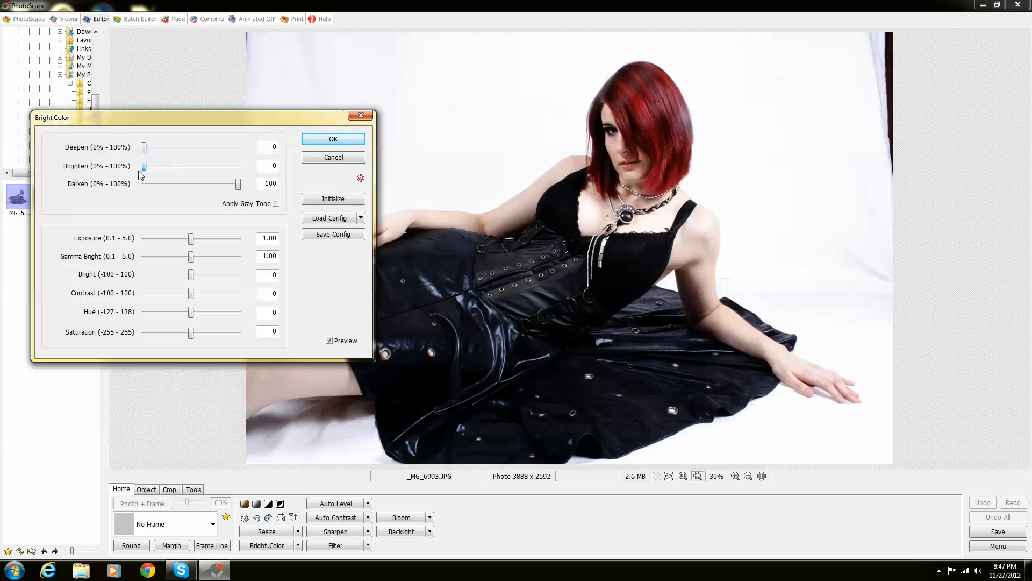
drag(239, 186, 141, 185)
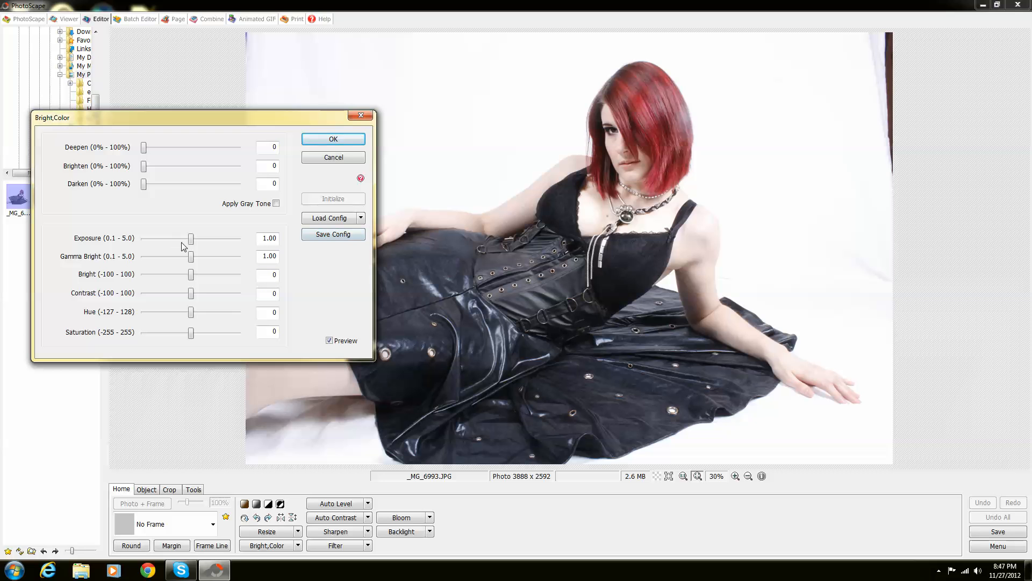
Step: Try Exposure at 0.59 and Gamma Bright at 3.20 and 0.68, restore both to 1.00, and set Bright to 2
drag(191, 243, 169, 242)
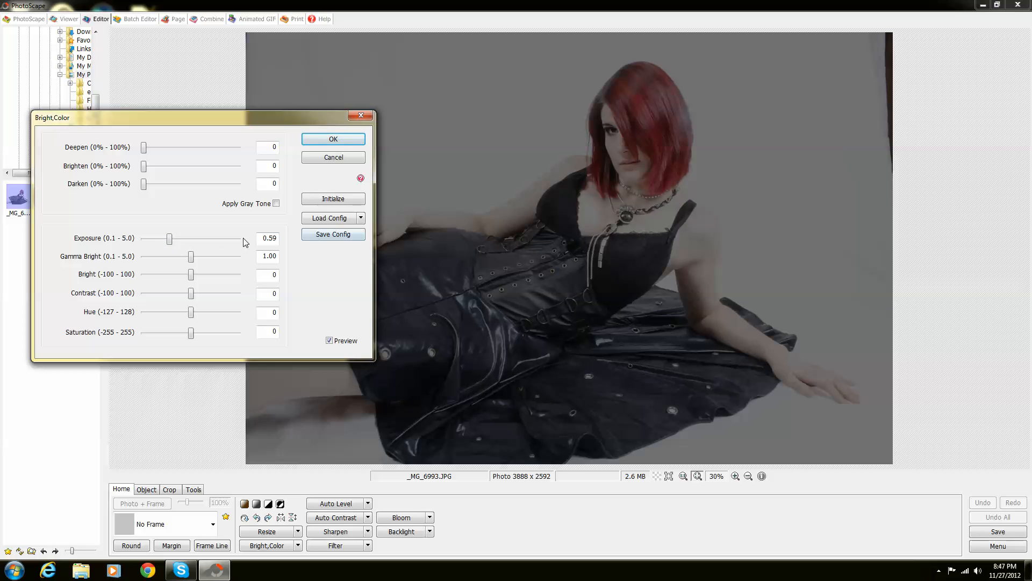
drag(170, 242, 191, 244)
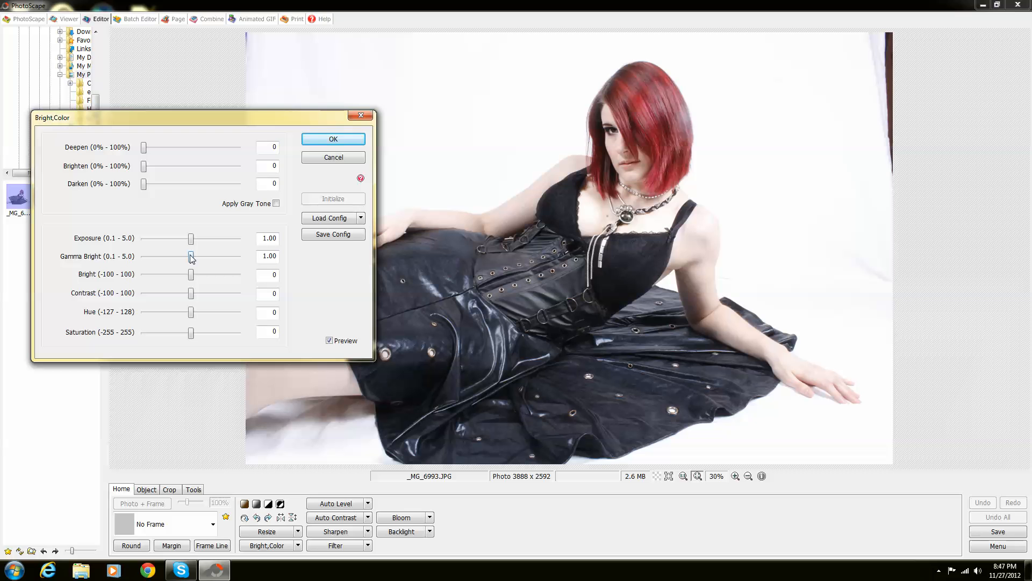
drag(191, 257, 216, 257)
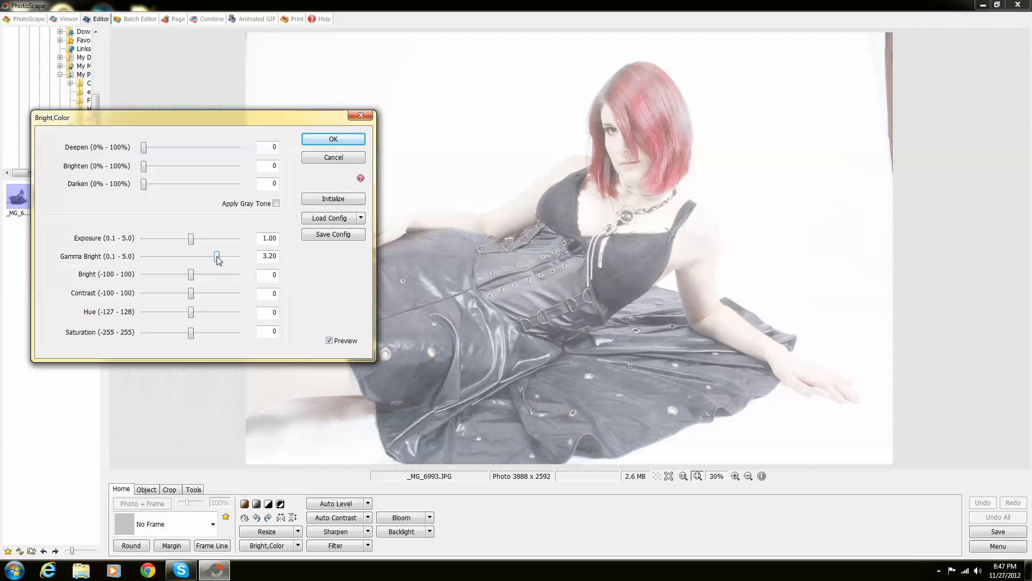
drag(216, 257, 173, 257)
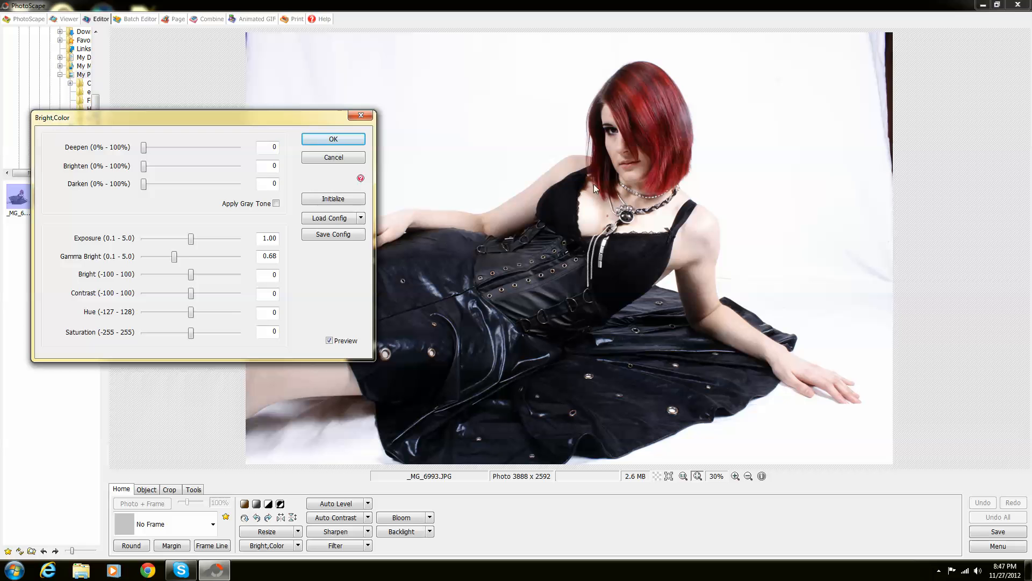
drag(173, 256, 192, 275)
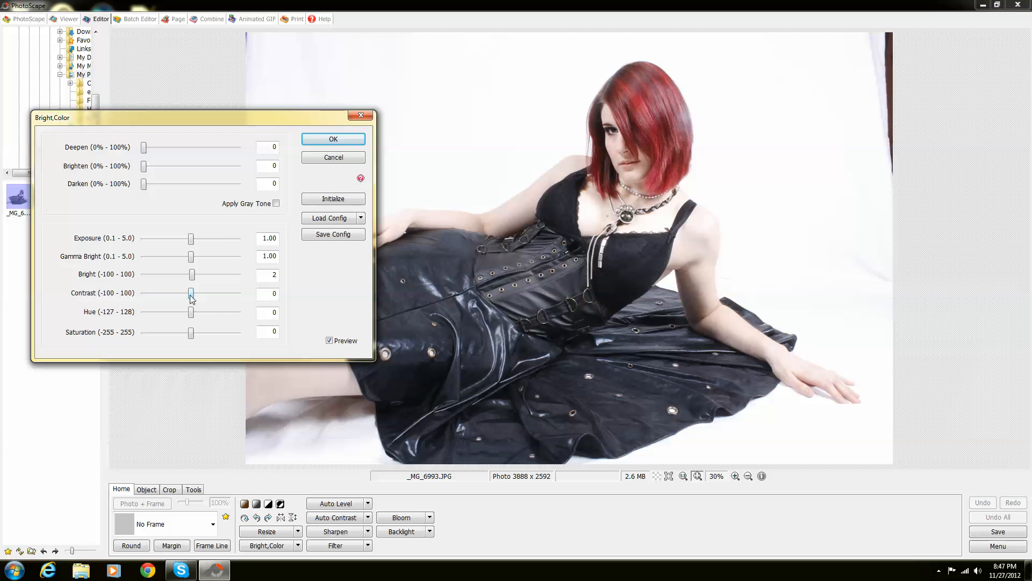
Step: Try Contrast at -41 and Hue at 51, 77, 124 and -49, ending with Contrast at 1 and Hue at 2
mouse_move(191, 296)
mouse_down()
mouse_move(225, 297)
mouse_move(172, 296)
mouse_up()
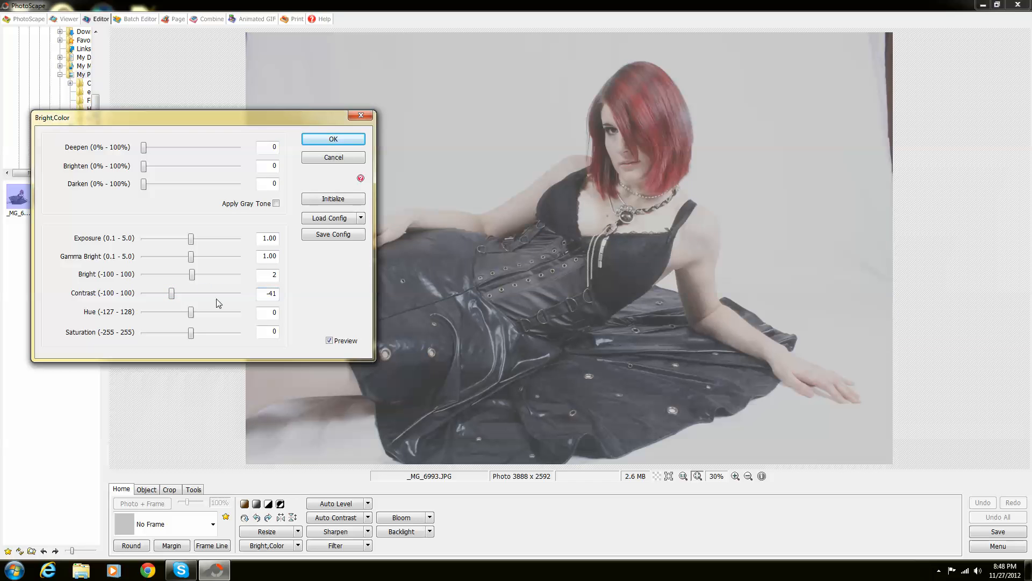
drag(172, 293, 210, 314)
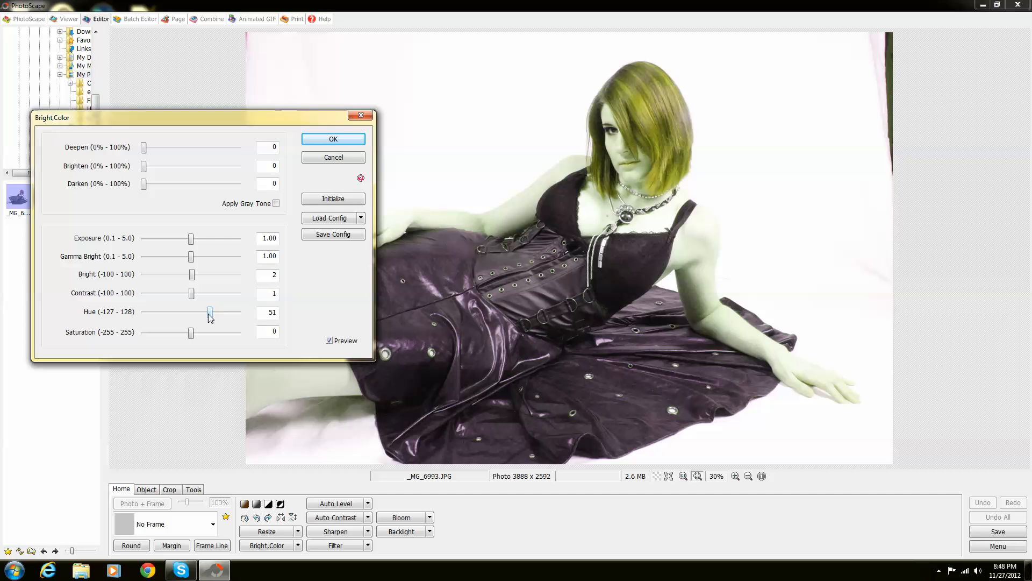
drag(210, 316, 222, 312)
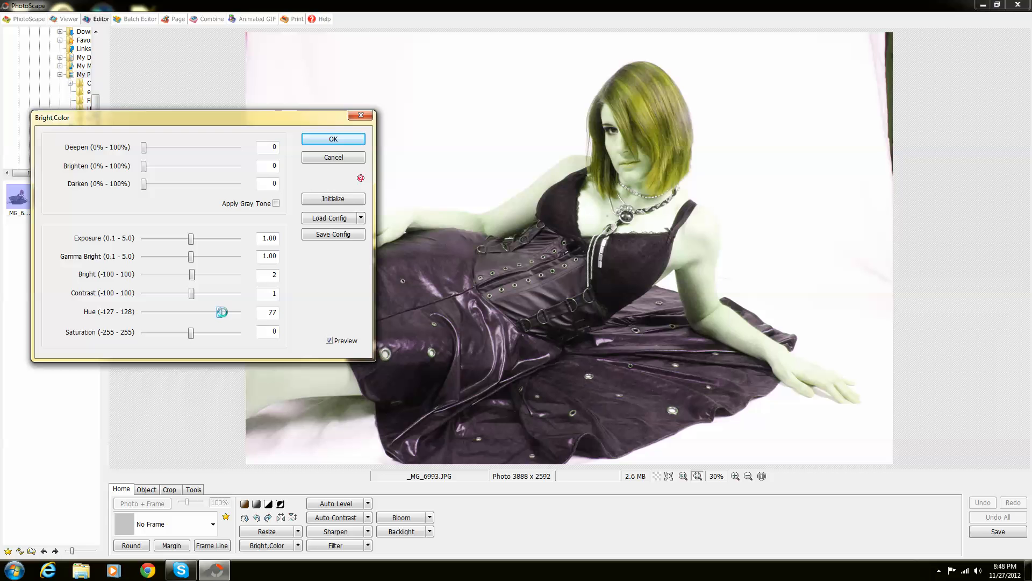
drag(219, 312, 236, 312)
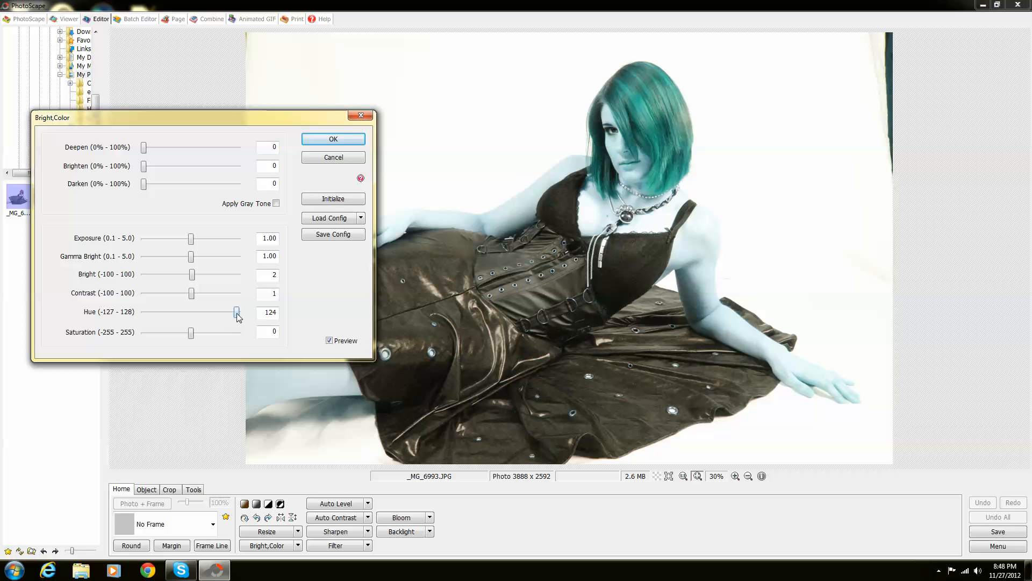
drag(237, 313, 253, 328)
drag(239, 317, 129, 322)
drag(144, 313, 173, 312)
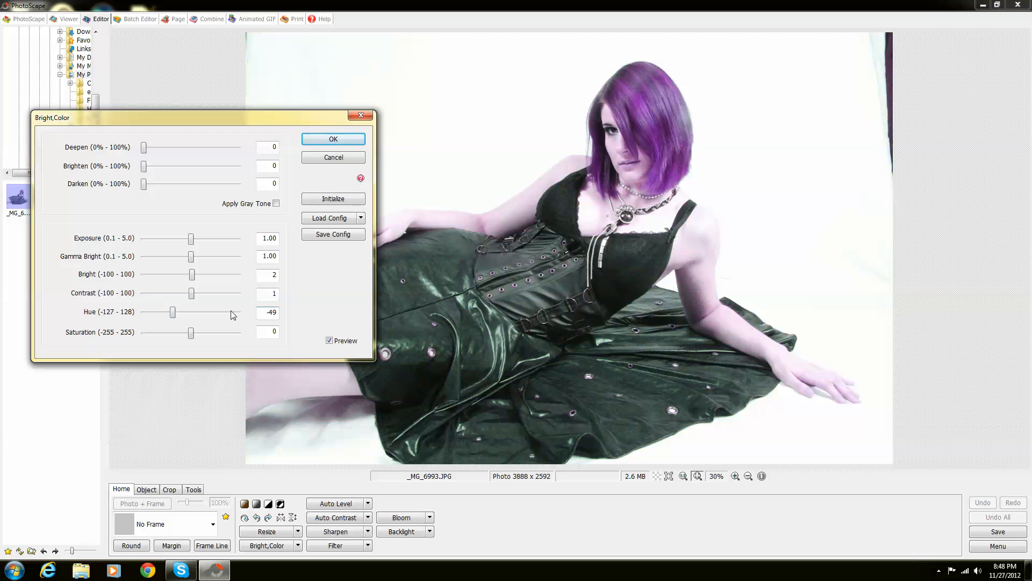
drag(173, 313, 191, 315)
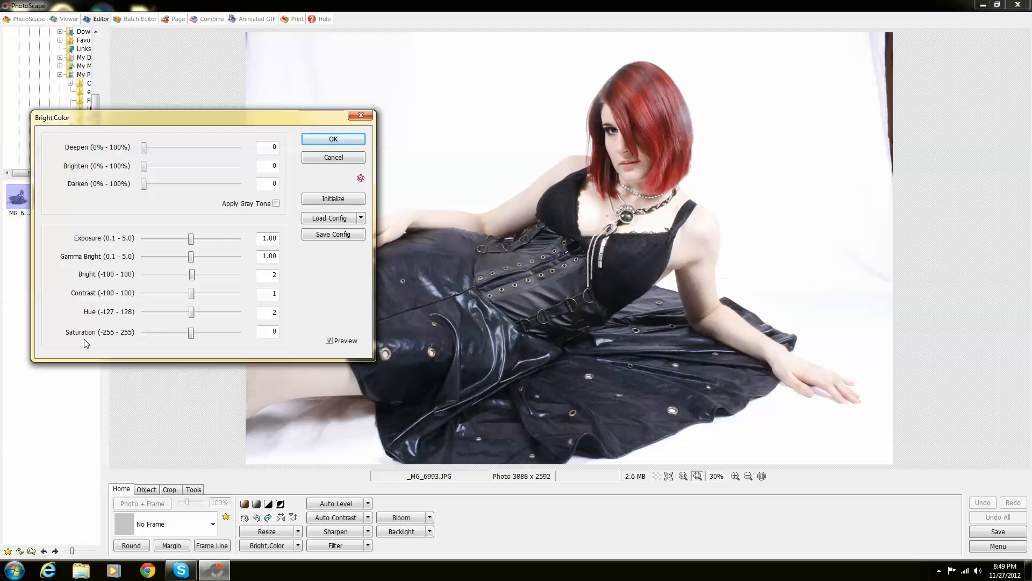
Step: Try Saturation at 197, -139 and 9, and cancel the Bright,Color adjustments
drag(192, 337, 228, 337)
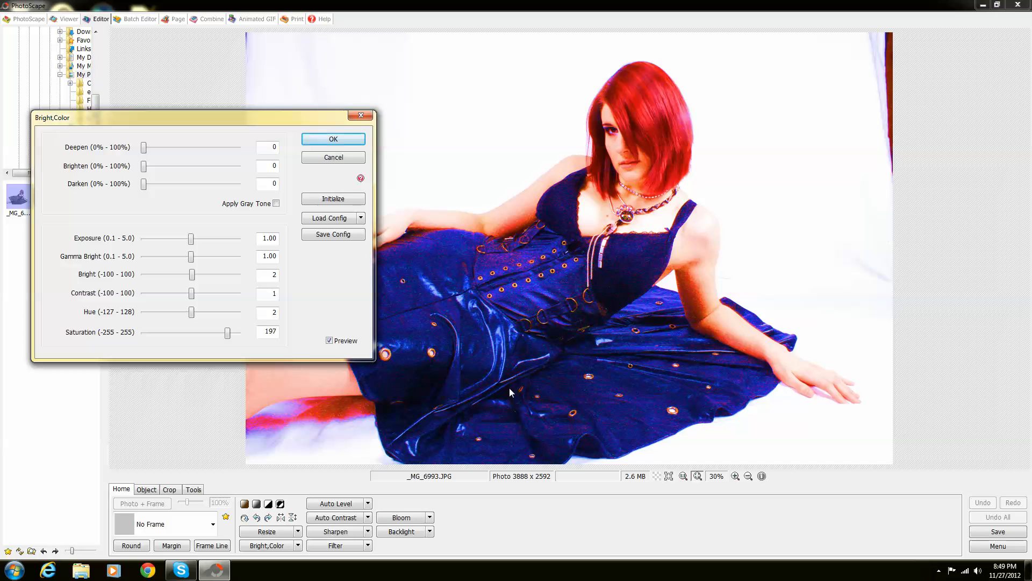
drag(227, 337, 165, 337)
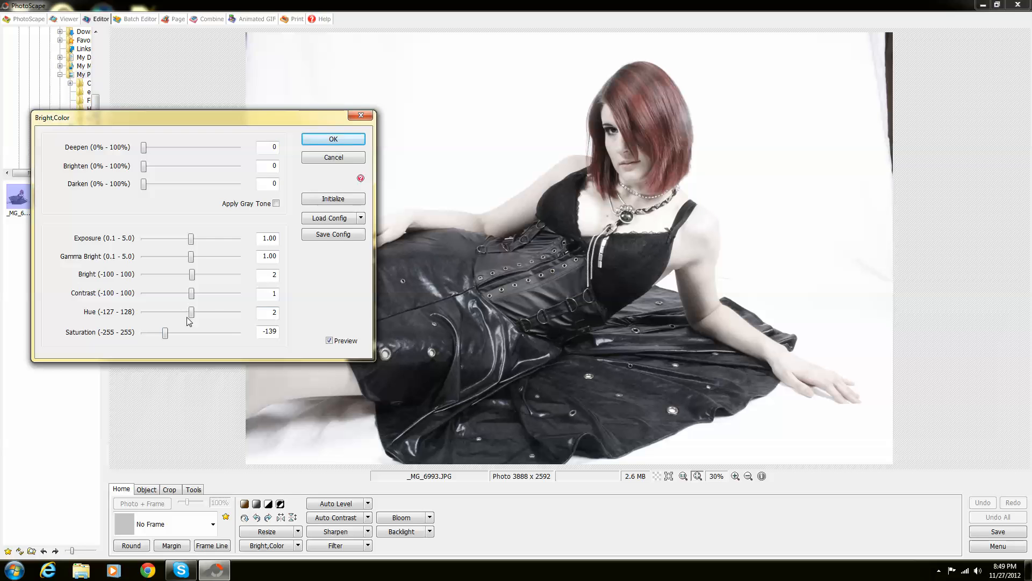
drag(166, 337, 193, 335)
click(341, 160)
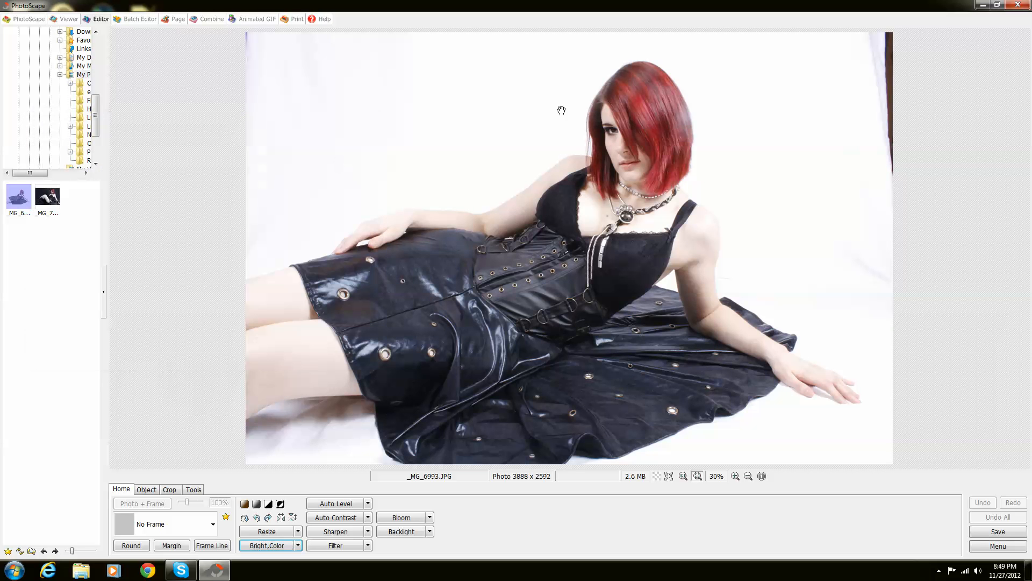
Step: Try the High contrast enhancement on the photo and undo all changes
click(298, 545)
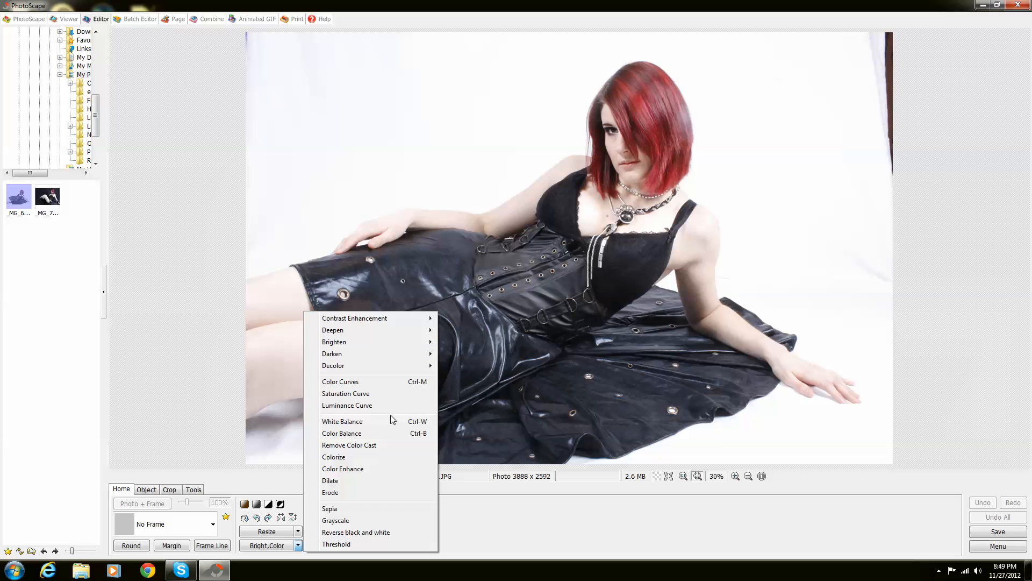
mouse_move(398, 318)
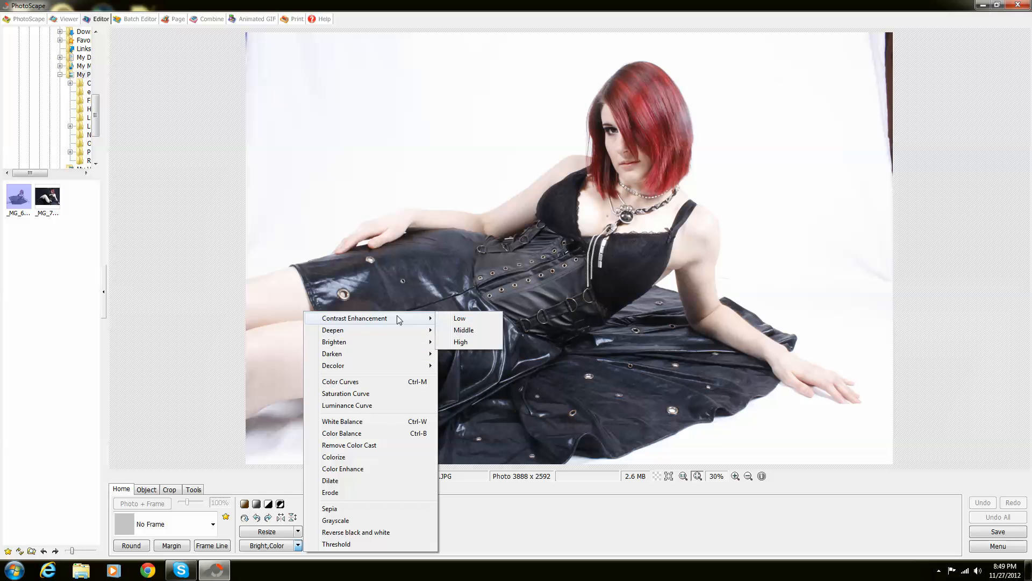
click(460, 342)
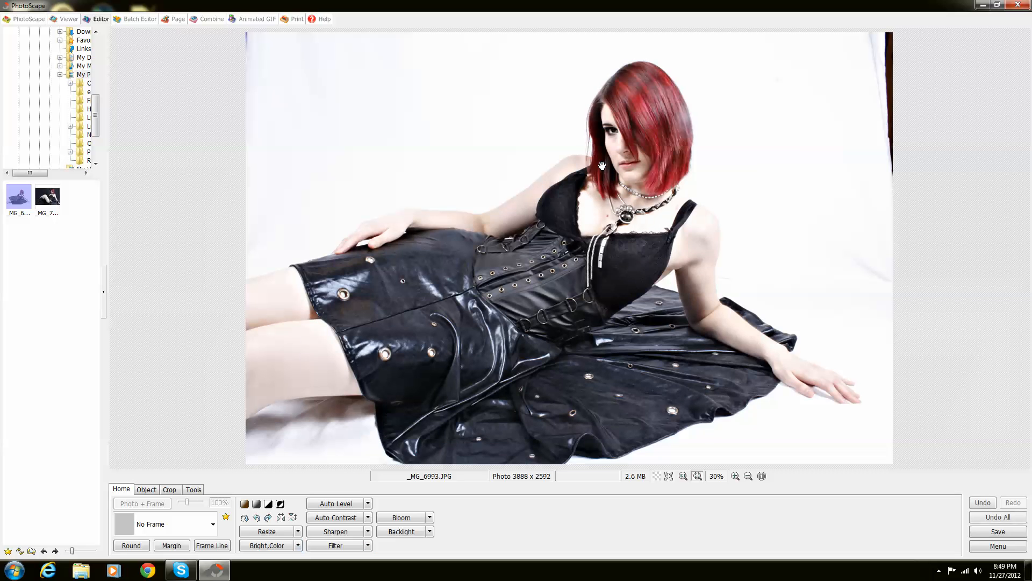
click(984, 517)
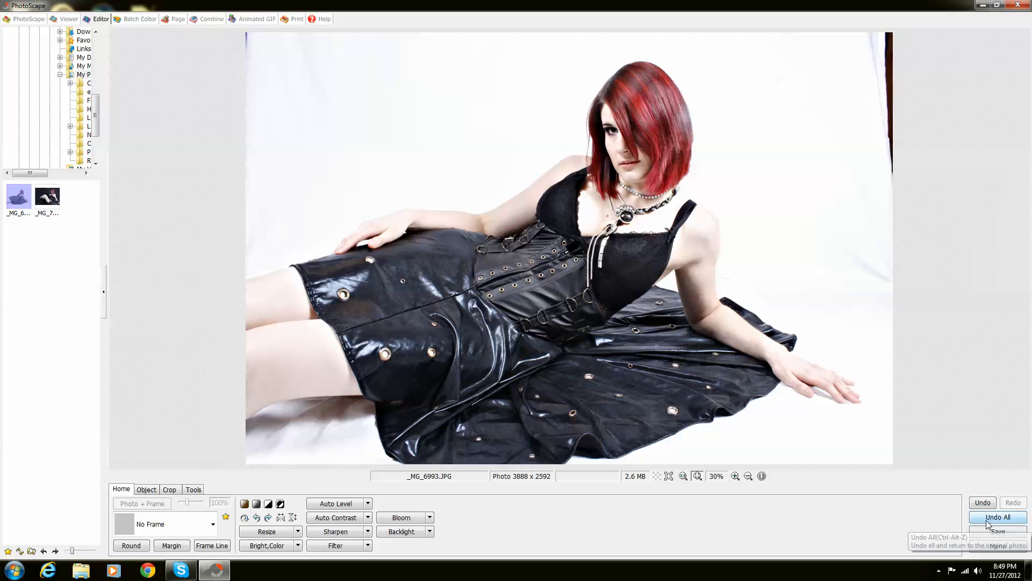
Step: Apply the Decolor effect to the photo at level -5
click(298, 545)
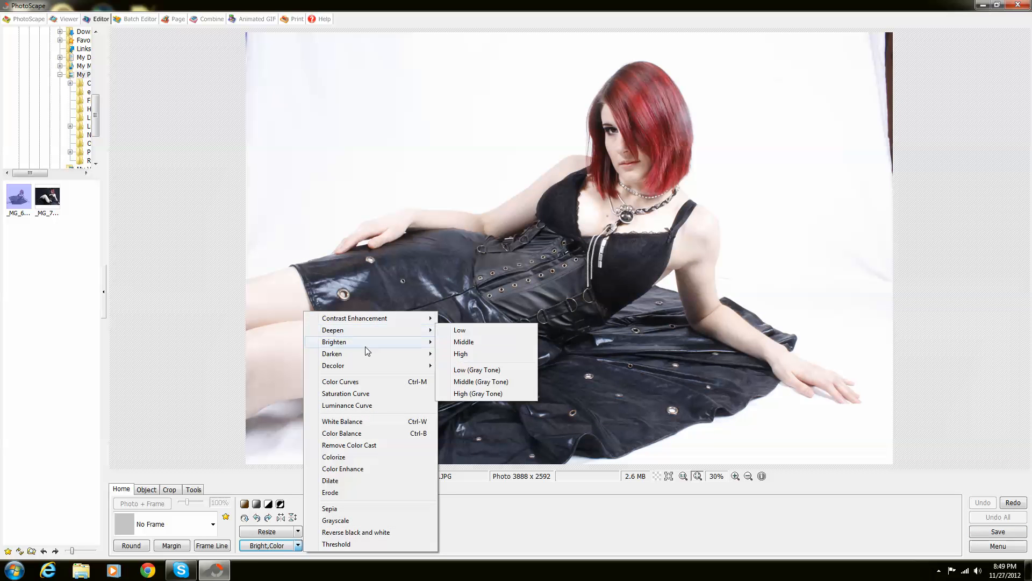
mouse_move(378, 370)
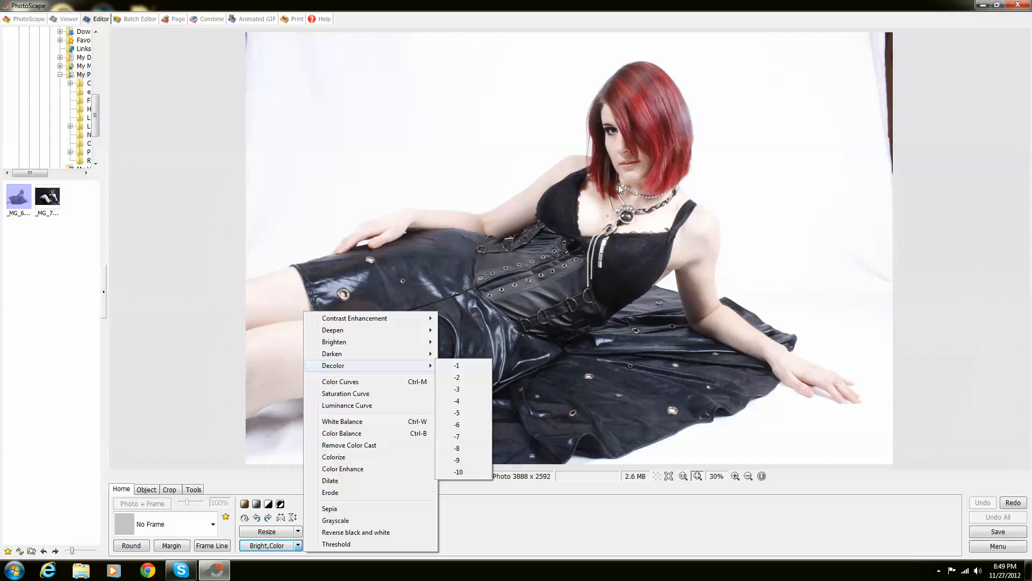
click(477, 412)
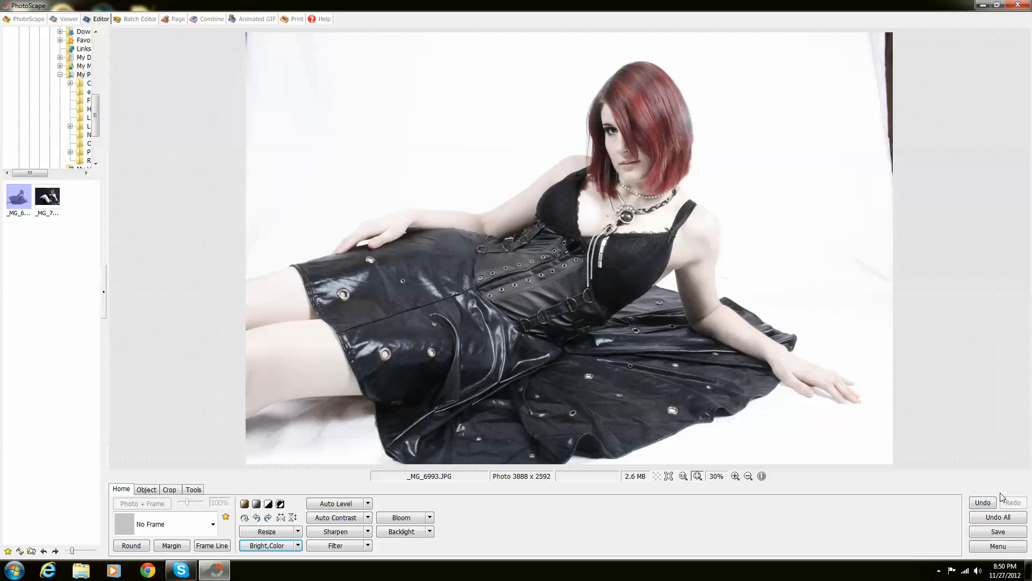
Step: Undo all changes made to the photo
click(998, 516)
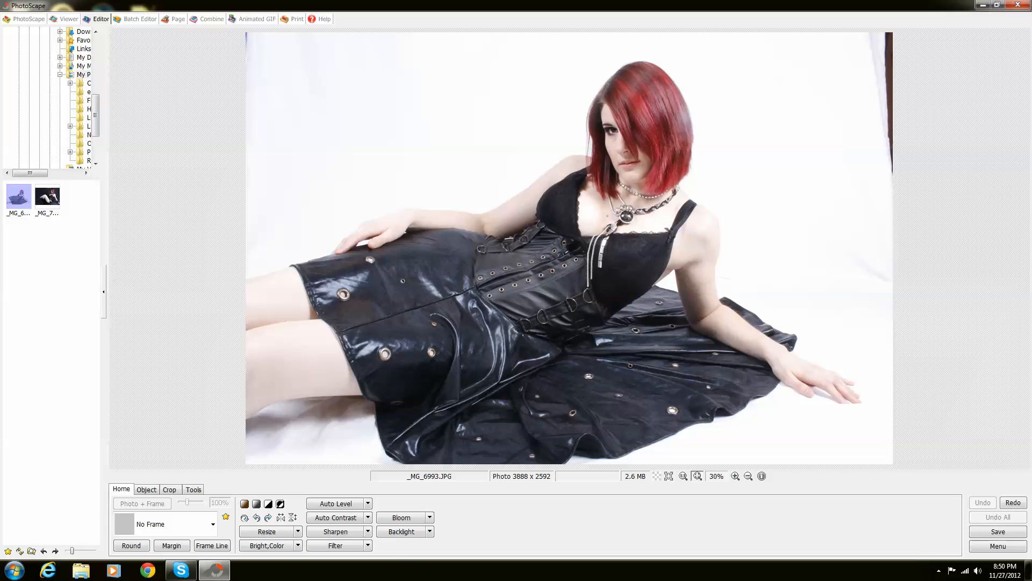
Step: Try Color Curves on the photo, bending the middle of the Color curve downward to darken the midtones
click(297, 545)
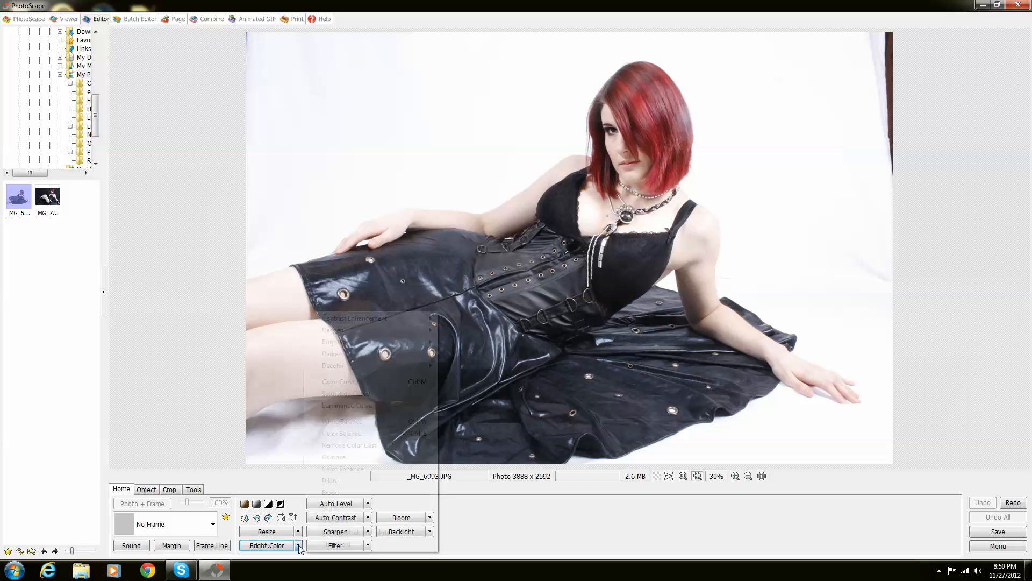
click(370, 383)
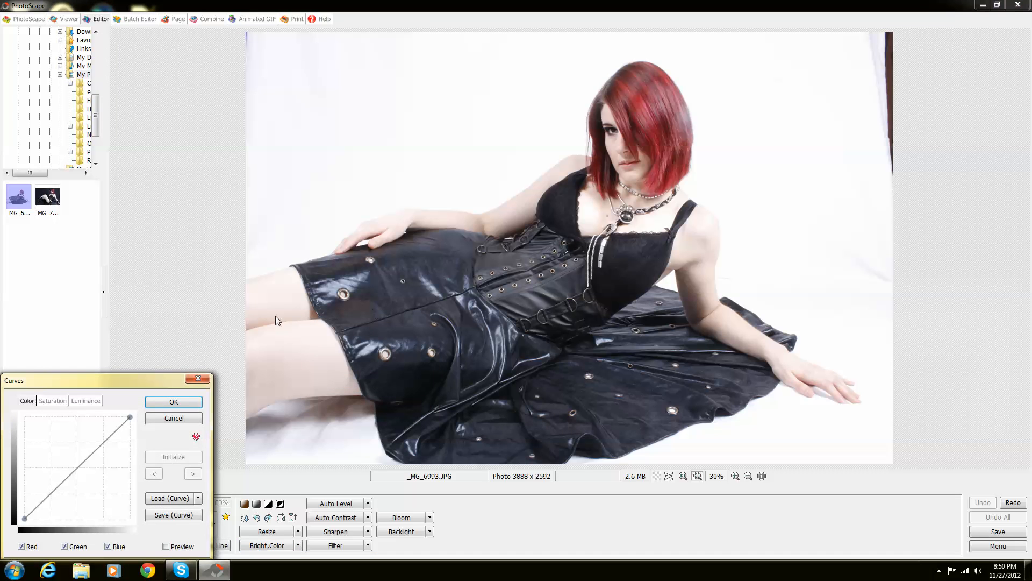
drag(129, 377, 203, 197)
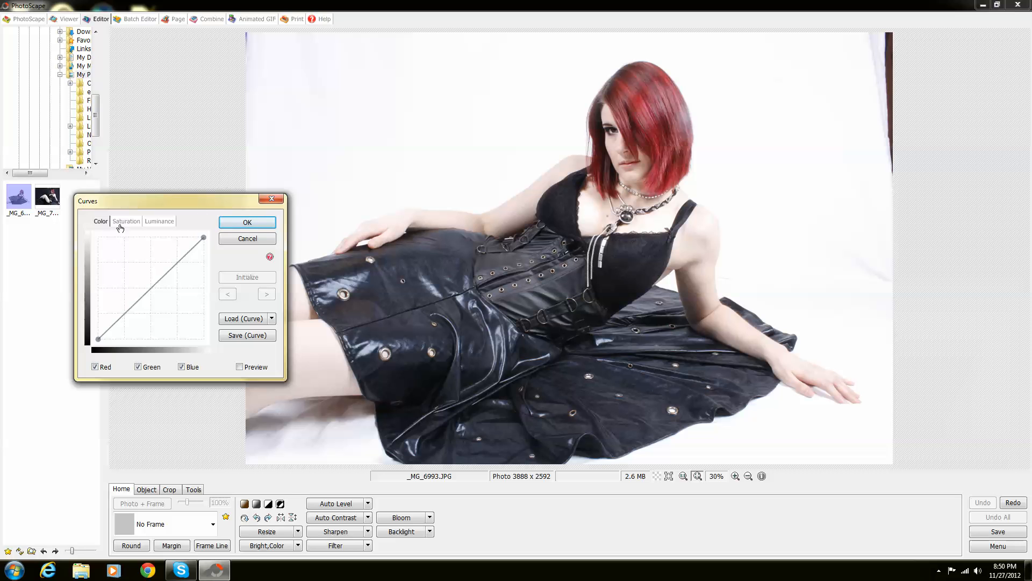
mouse_move(144, 294)
mouse_down()
mouse_move(130, 257)
mouse_move(161, 295)
mouse_up()
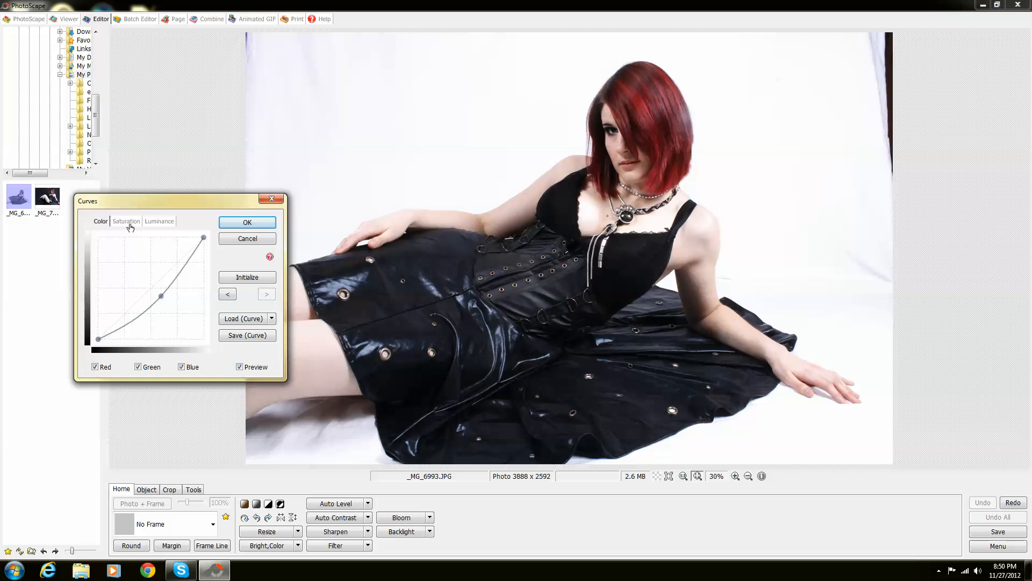
Step: Try reshaping the Luminance curve with three added points, raising the shadows, lowering the highlights, and steepening the dark tones
click(120, 227)
click(159, 227)
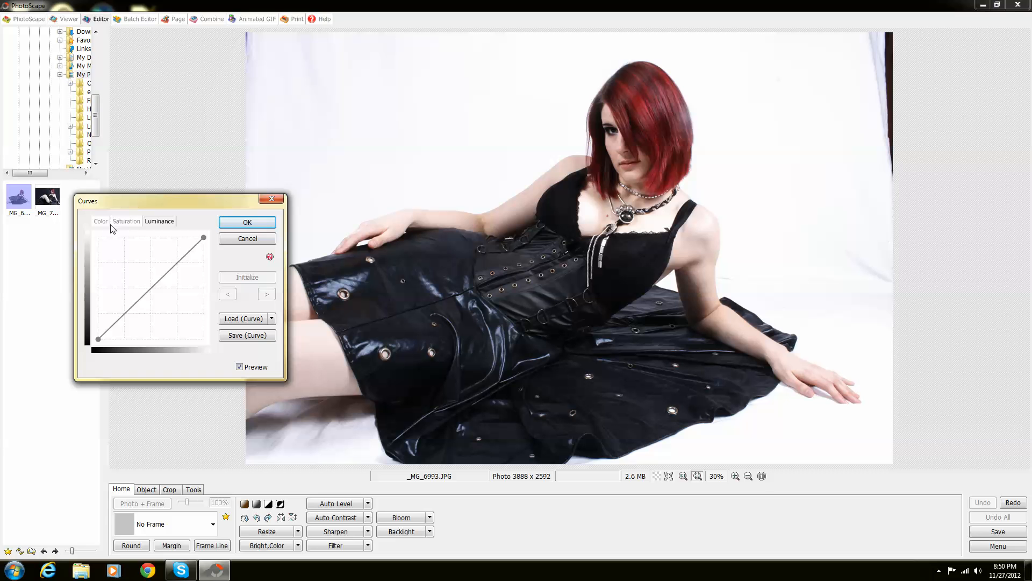
drag(156, 285, 165, 253)
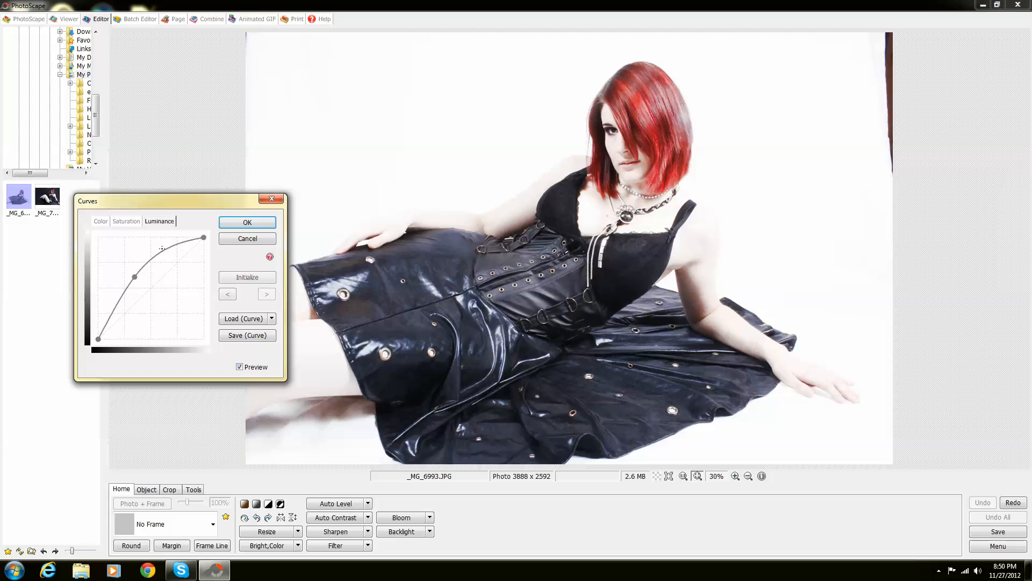
drag(164, 251, 170, 268)
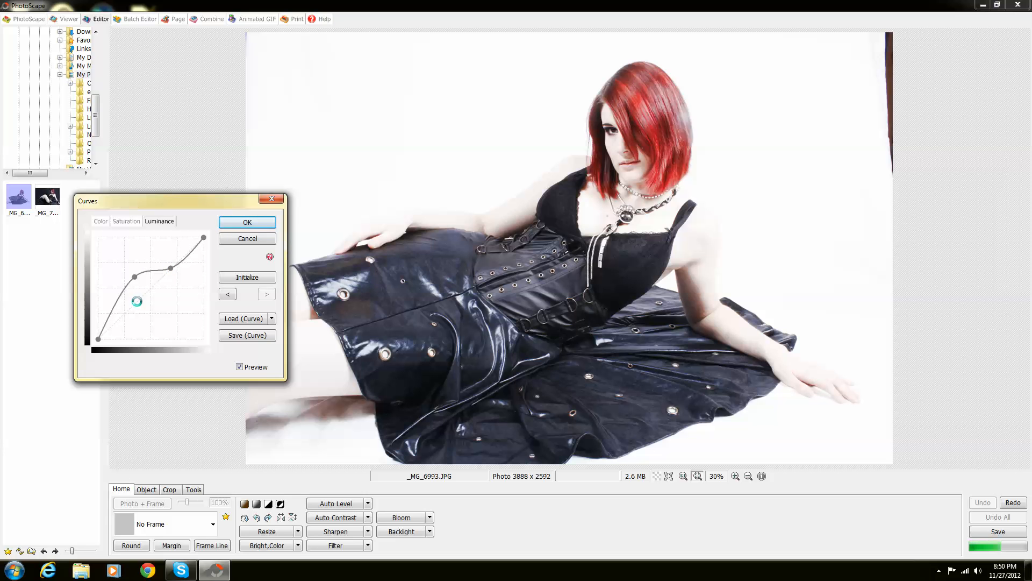
drag(113, 304, 129, 315)
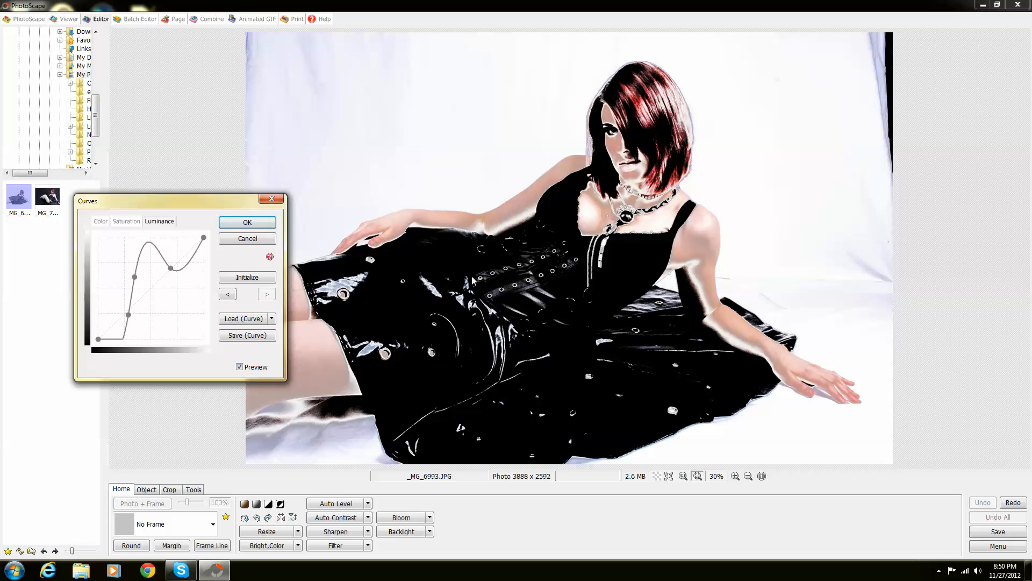
Step: Try raising the Saturation curve with a midtone point and a highlight point, and cancel the curve adjustments
click(125, 222)
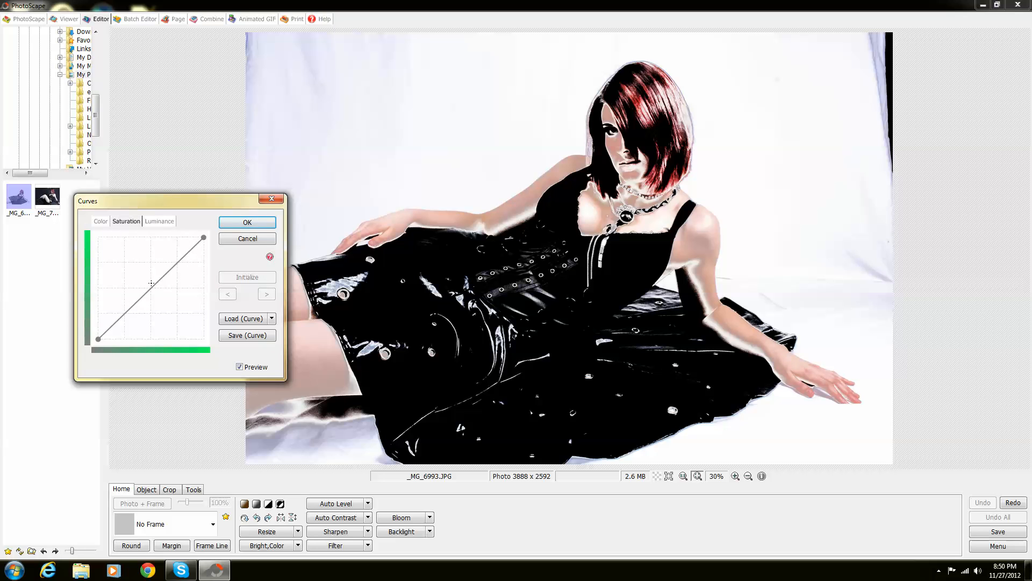
drag(157, 280, 153, 254)
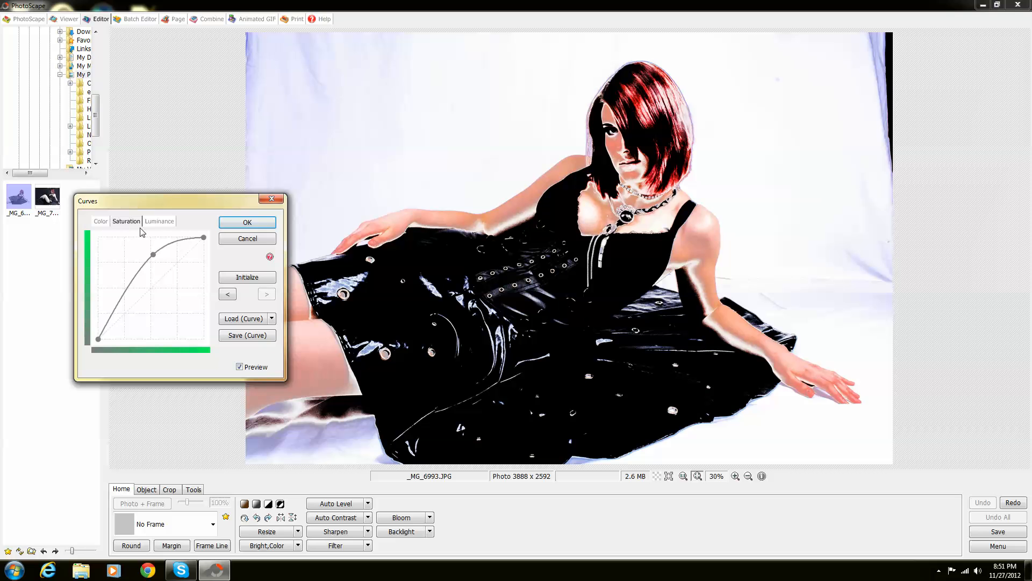
drag(180, 241, 184, 247)
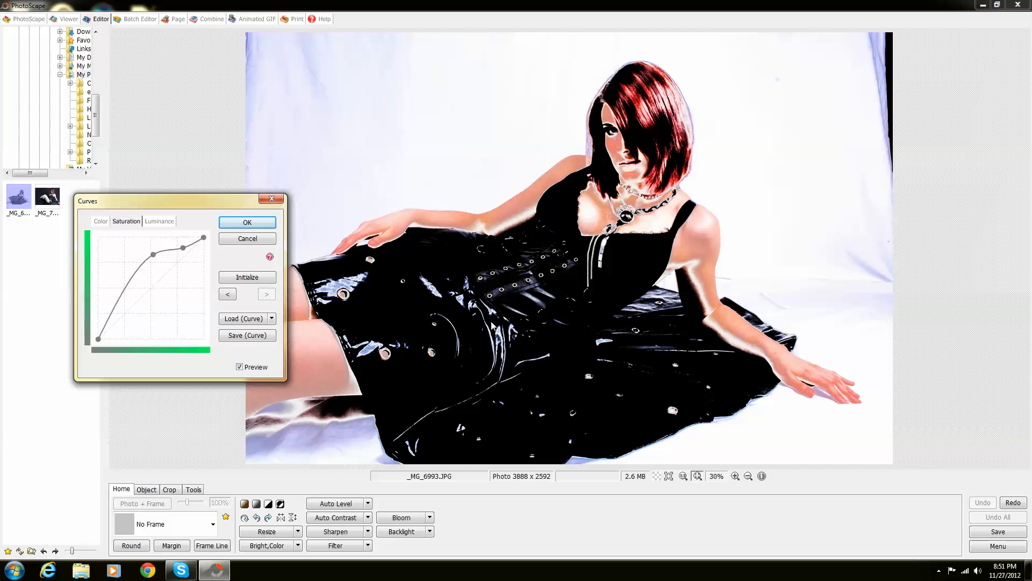
click(263, 239)
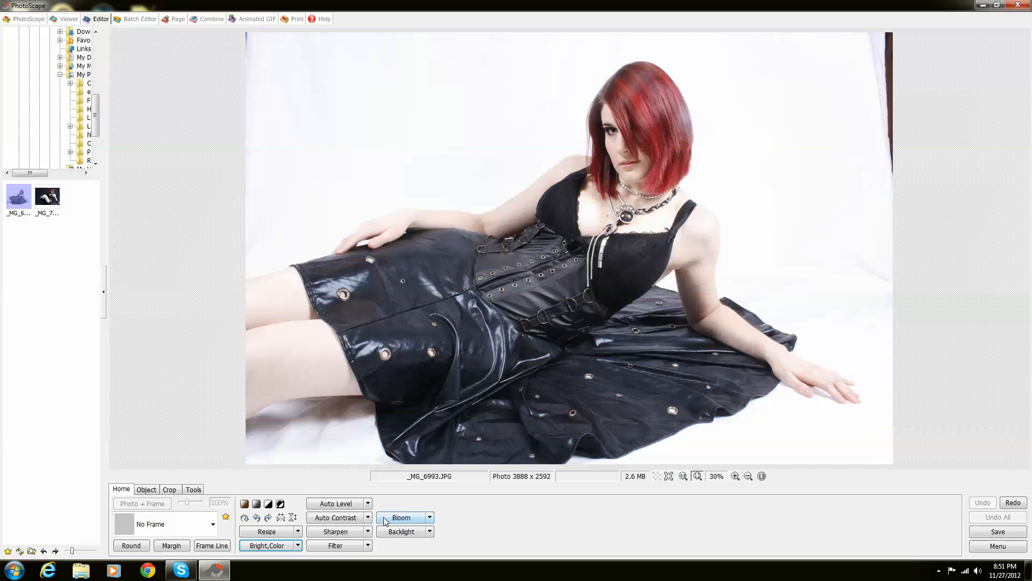
Step: Try Remove Color Cast with Color at 100, and return Color to 0
click(297, 545)
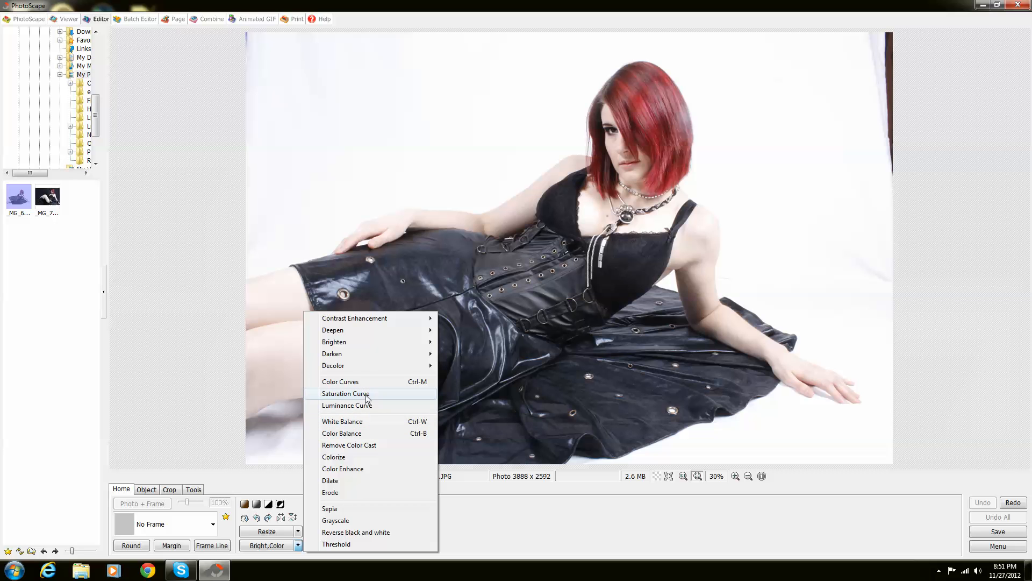
click(383, 446)
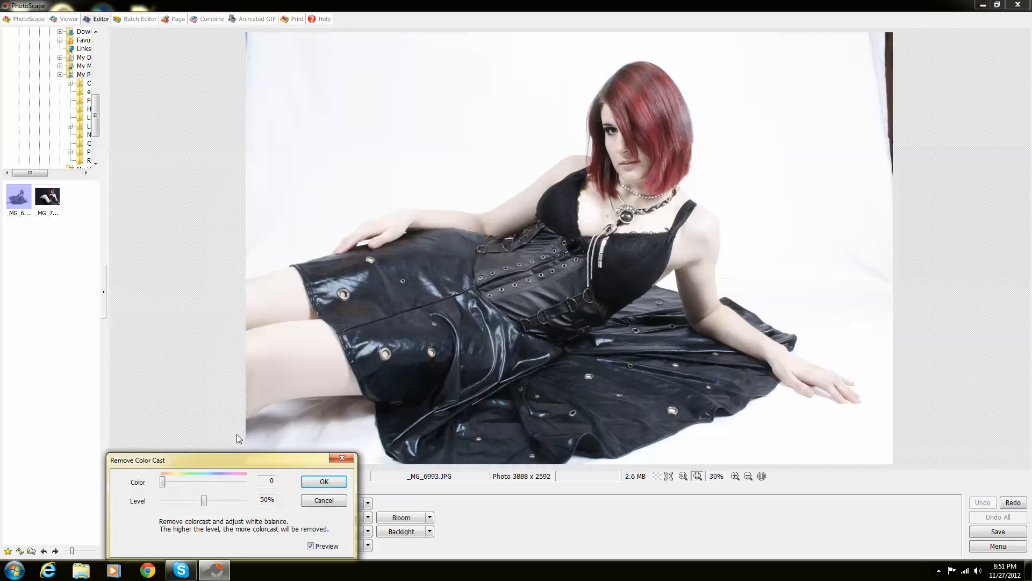
drag(241, 459, 229, 212)
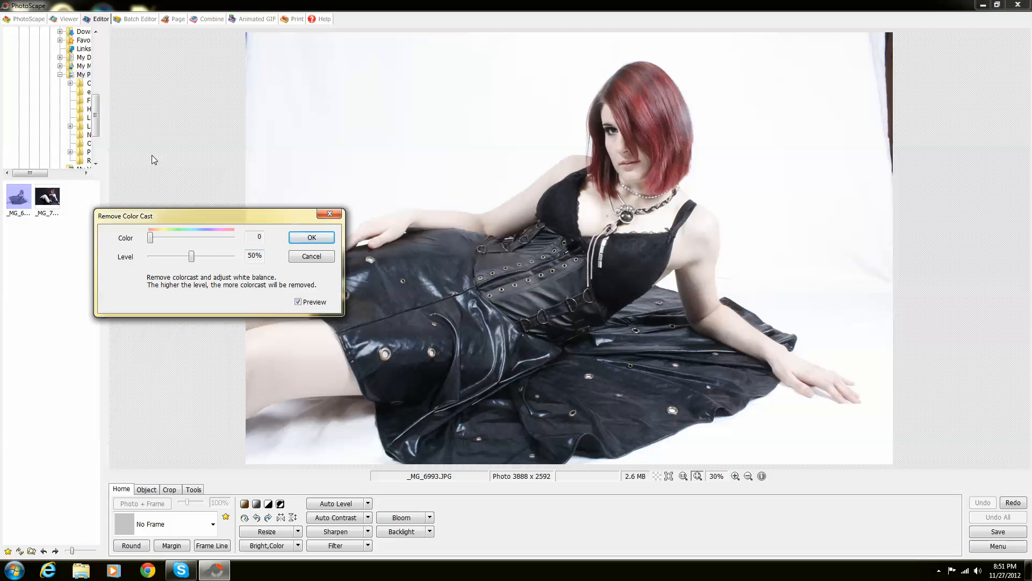
drag(150, 240, 182, 242)
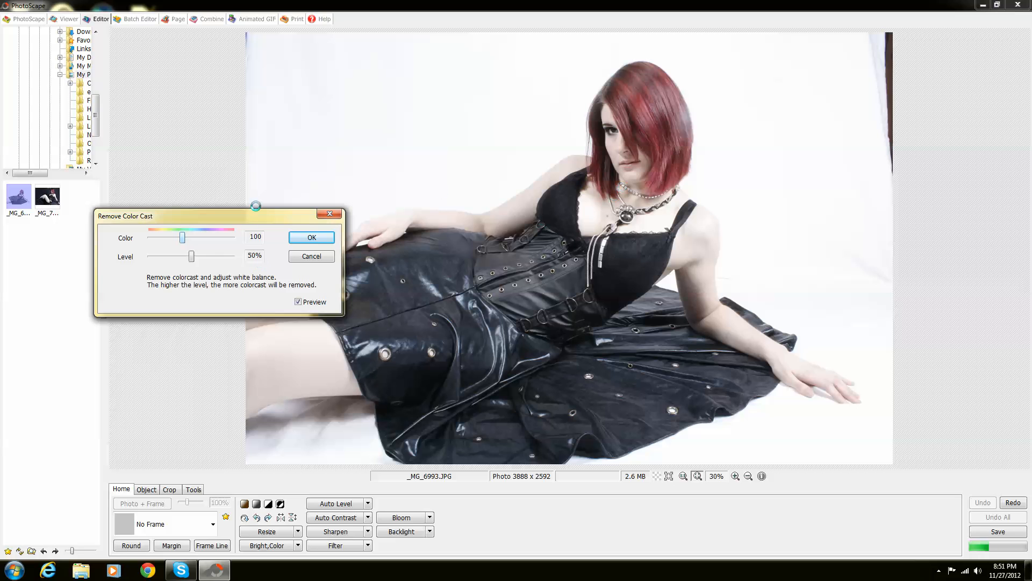
drag(183, 240, 110, 236)
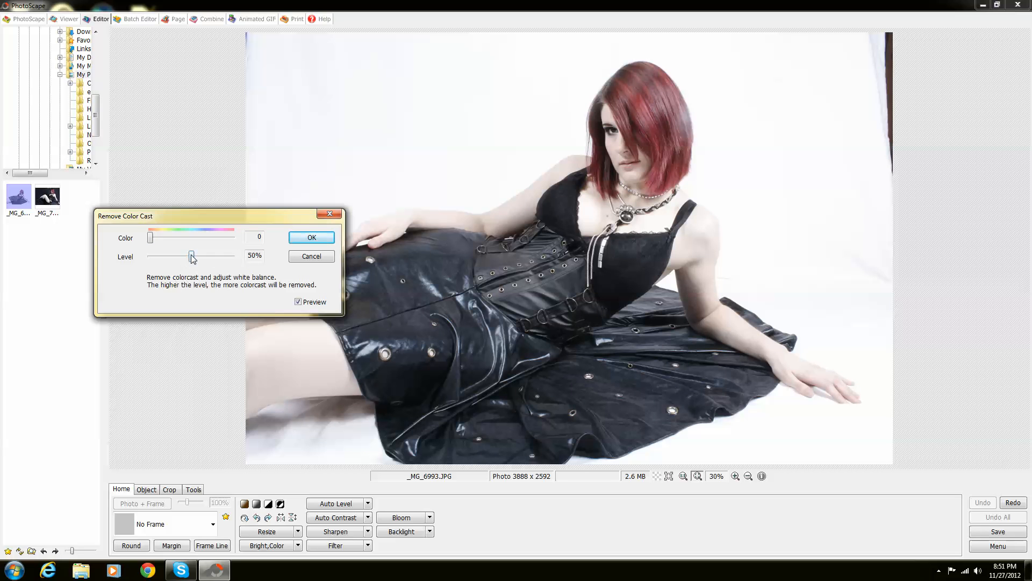
Step: Try raising and lowering the Level of Remove Color Cast, and cancel the adjustment
drag(191, 257, 223, 257)
drag(224, 257, 233, 257)
drag(234, 262, 134, 258)
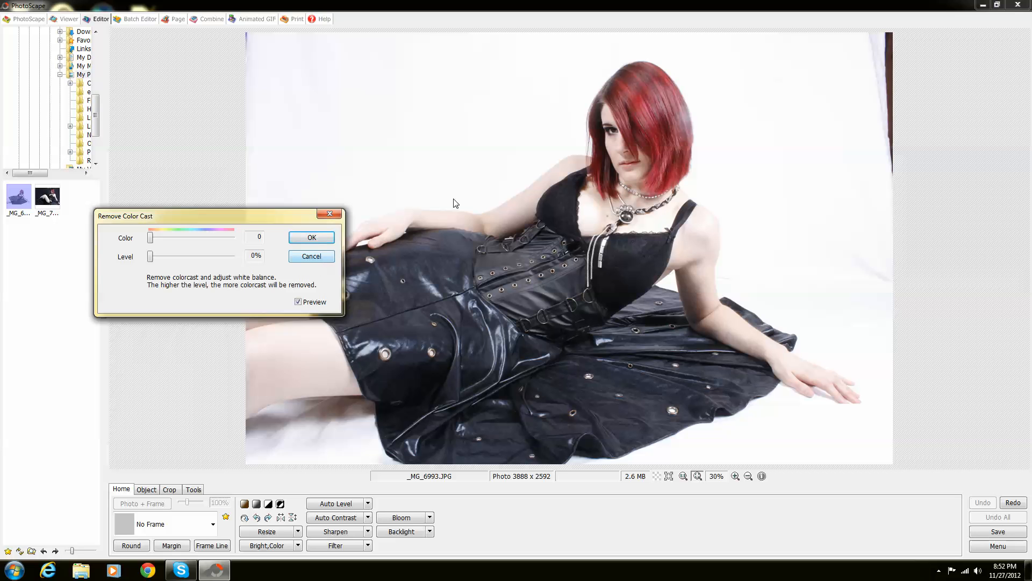
click(320, 257)
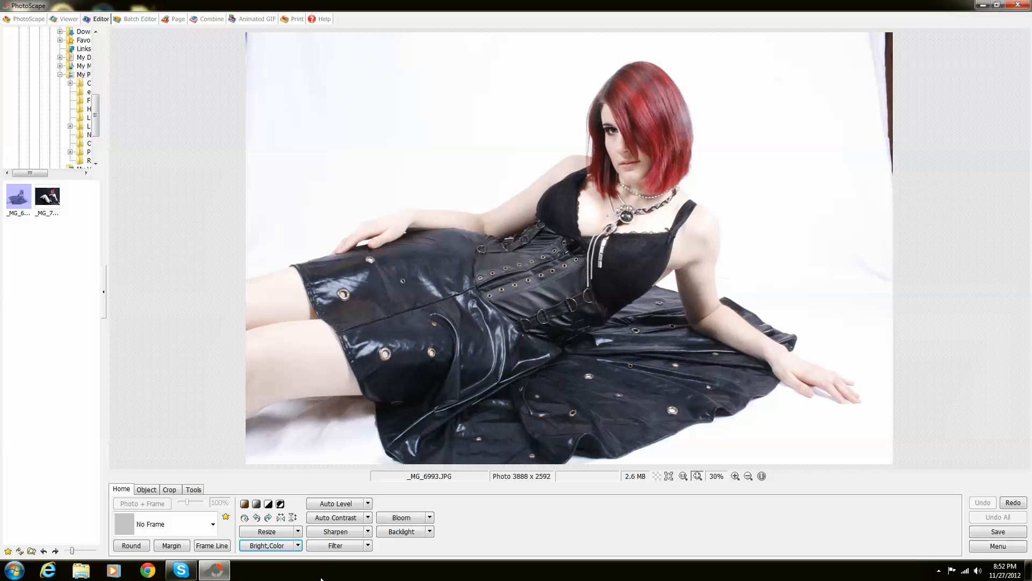
Step: Try the Dilate effect twice on the photo and undo all changes
click(298, 545)
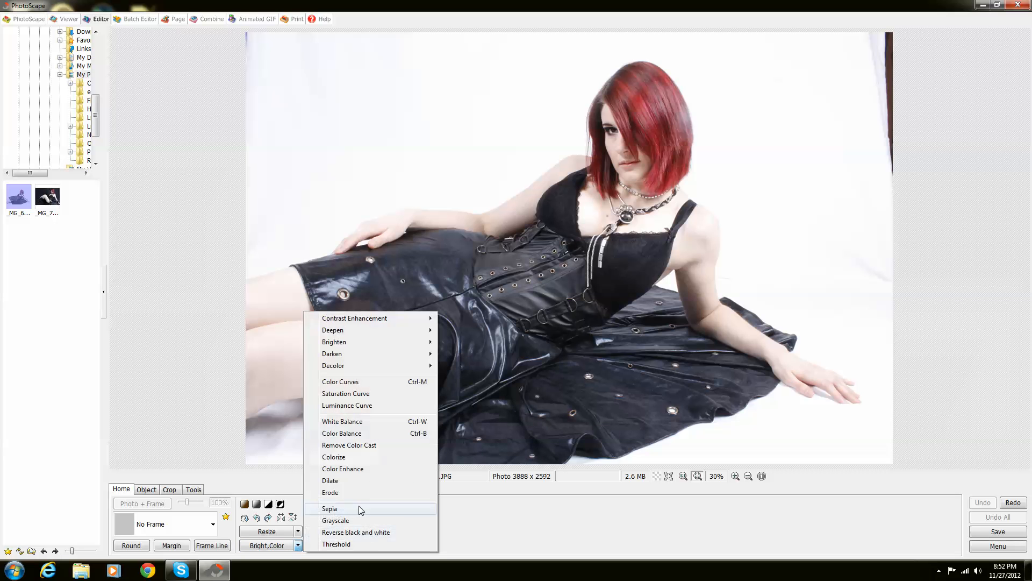
click(369, 480)
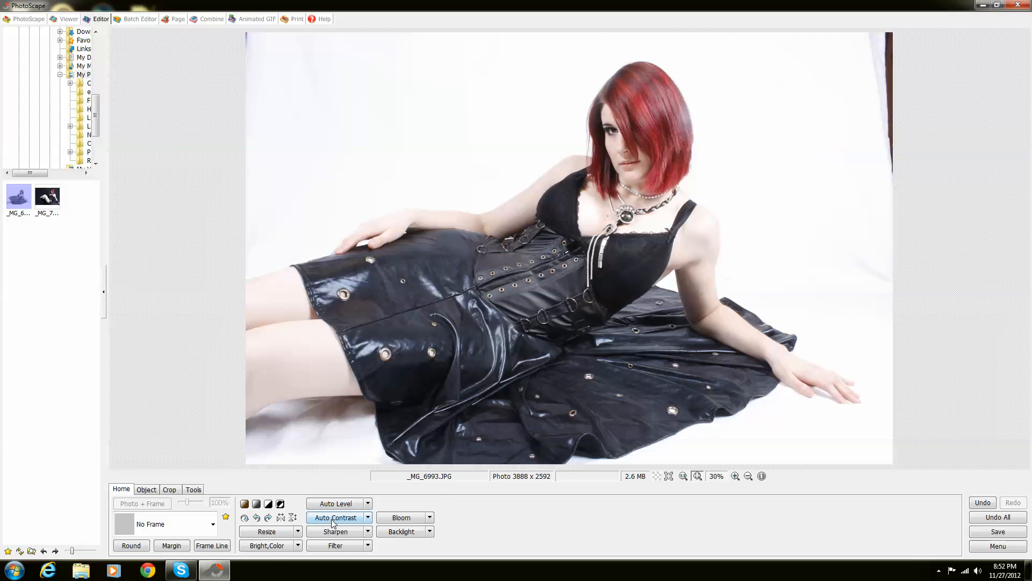
click(296, 545)
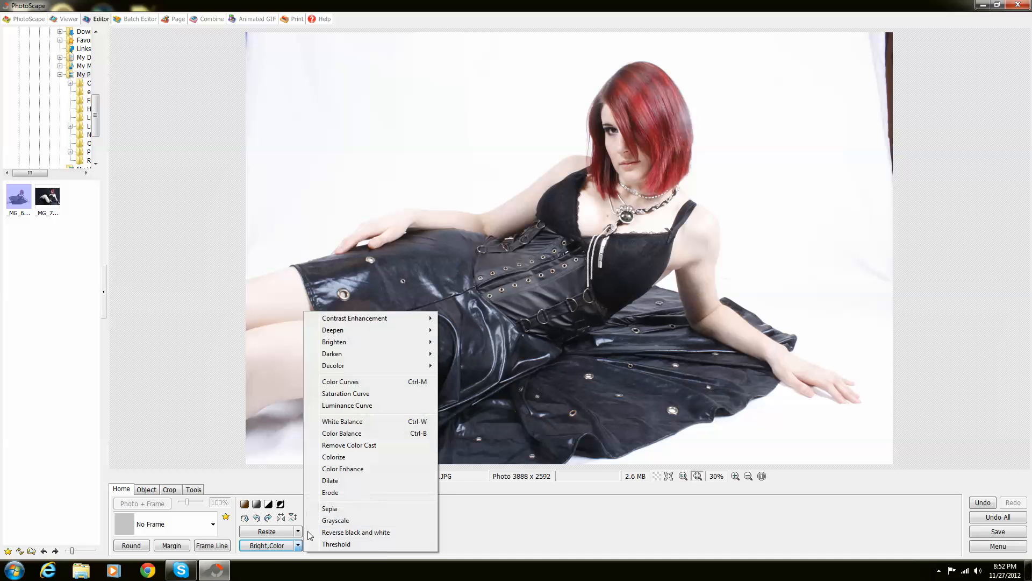
click(351, 483)
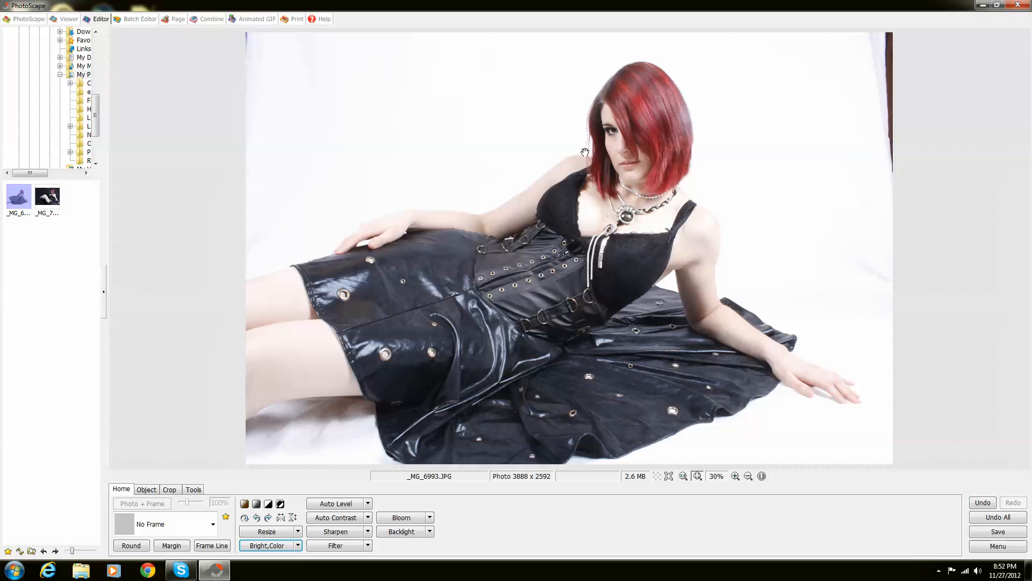
click(977, 517)
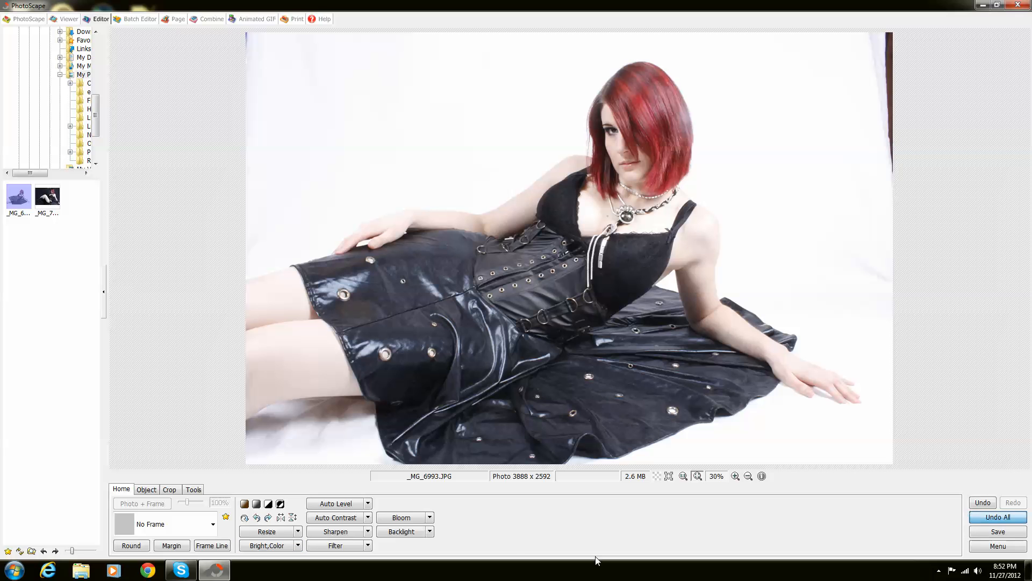
Step: Try the Erode effect on the photo and undo all changes
click(298, 545)
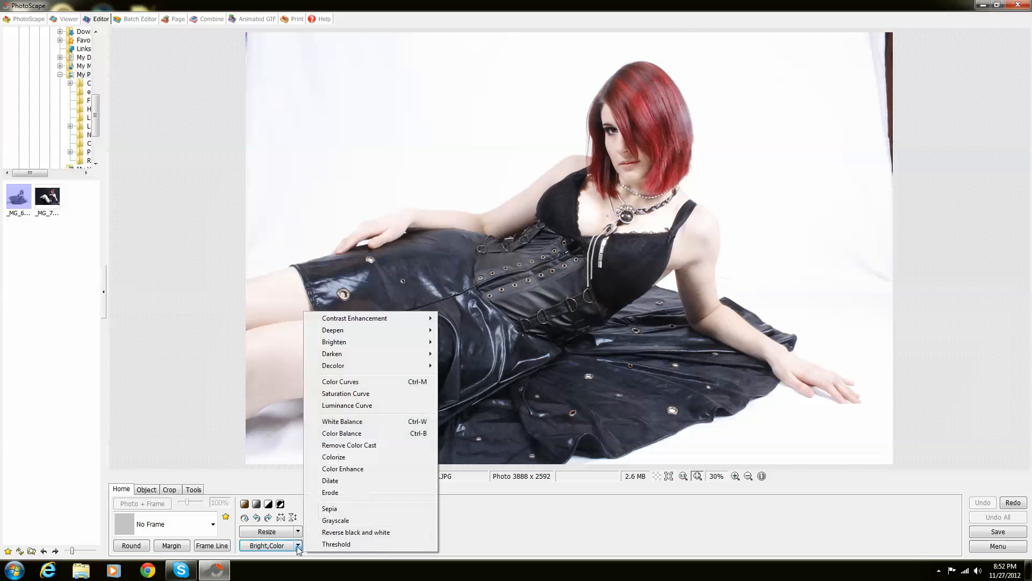
click(343, 493)
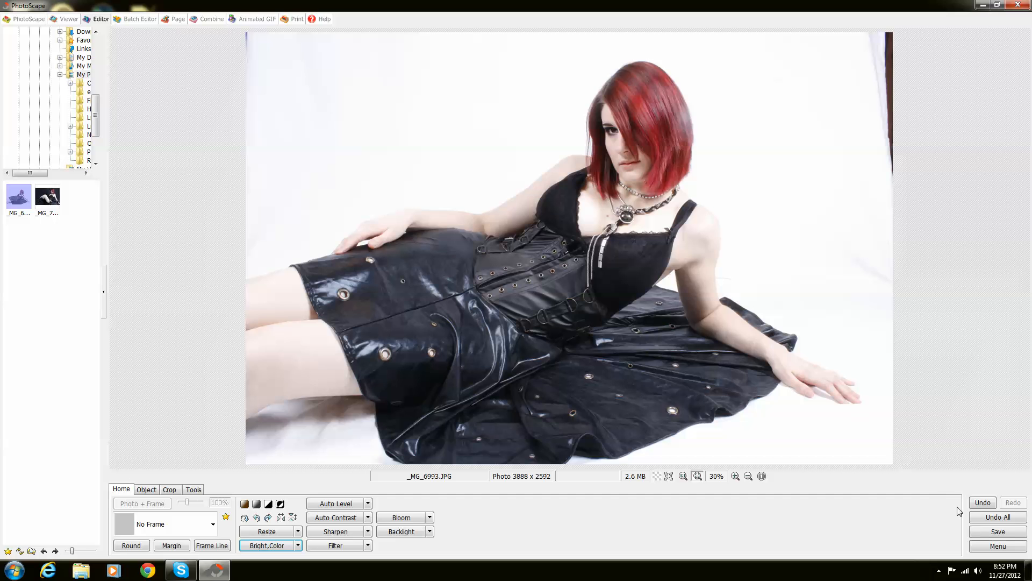
click(983, 518)
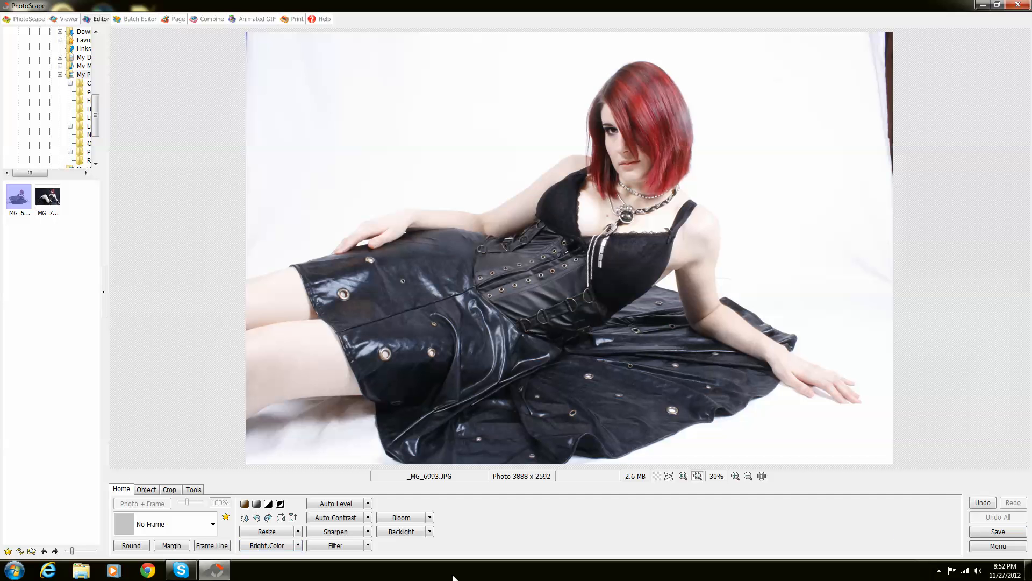
click(298, 546)
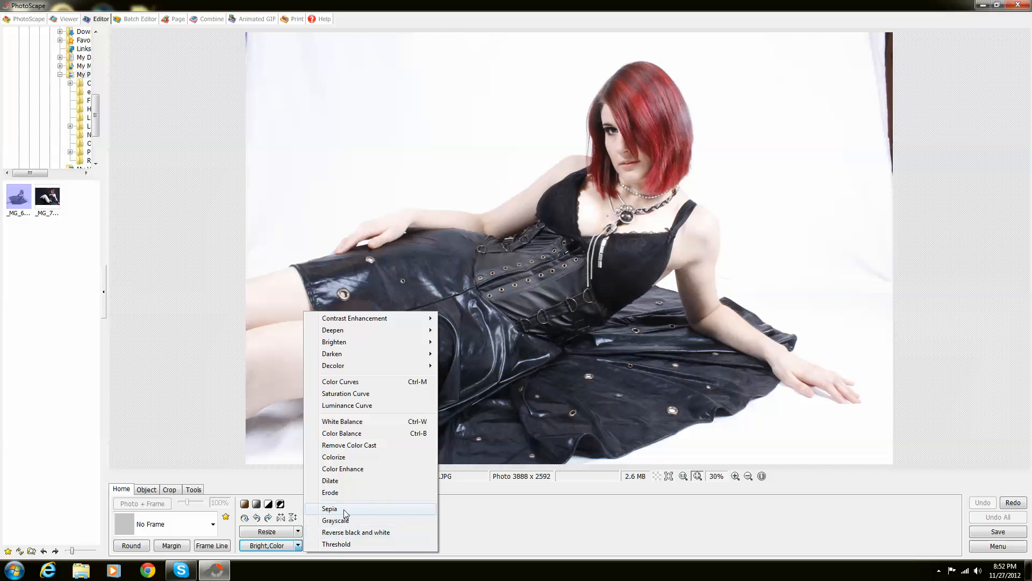
click(168, 315)
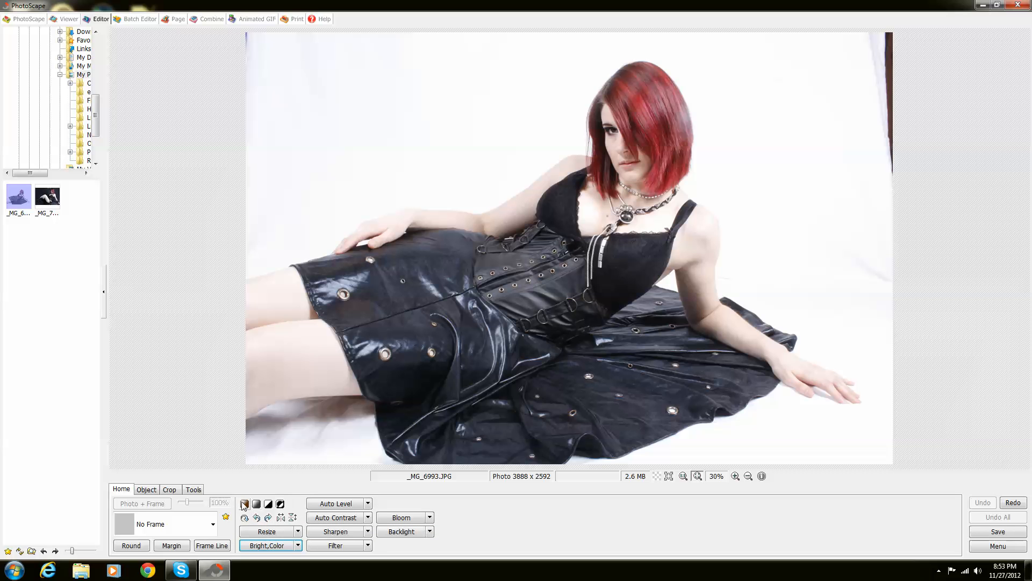
Step: Close PhotoScape
click(1021, 6)
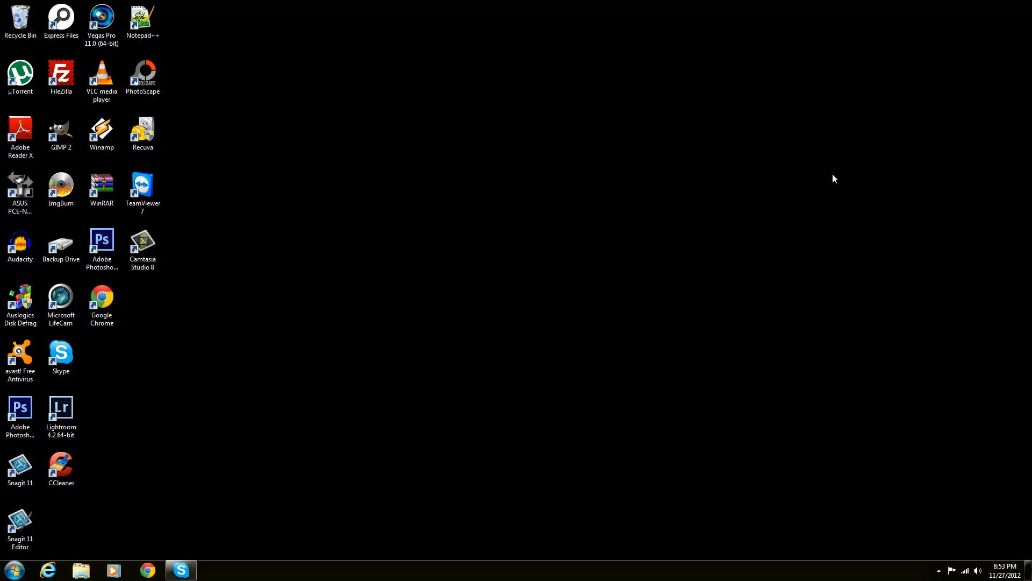